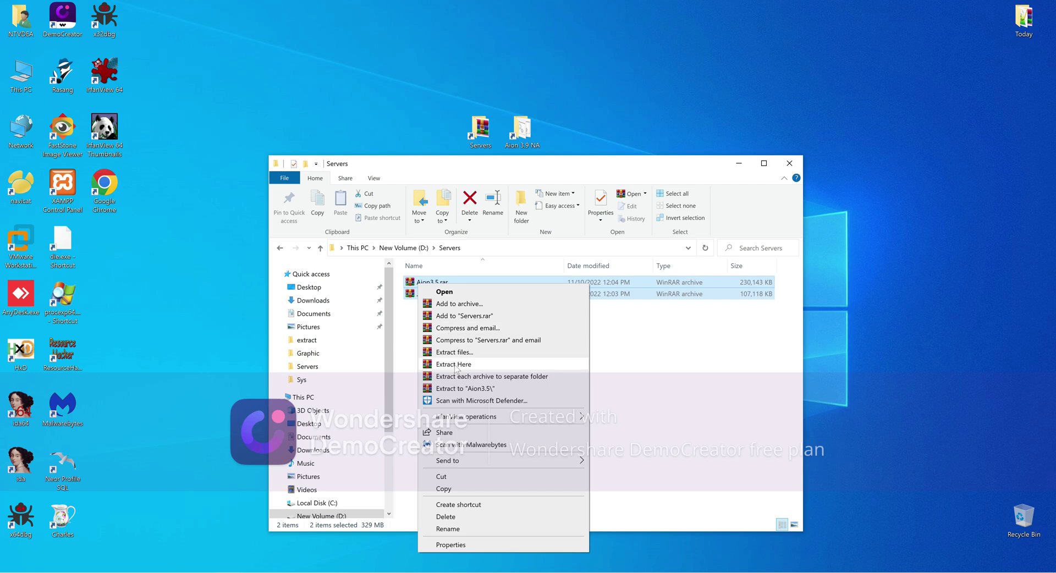
Step: Extract Aion3.5.rar and Java.rar into the Servers folder, then delete both archives
left_click(461, 364)
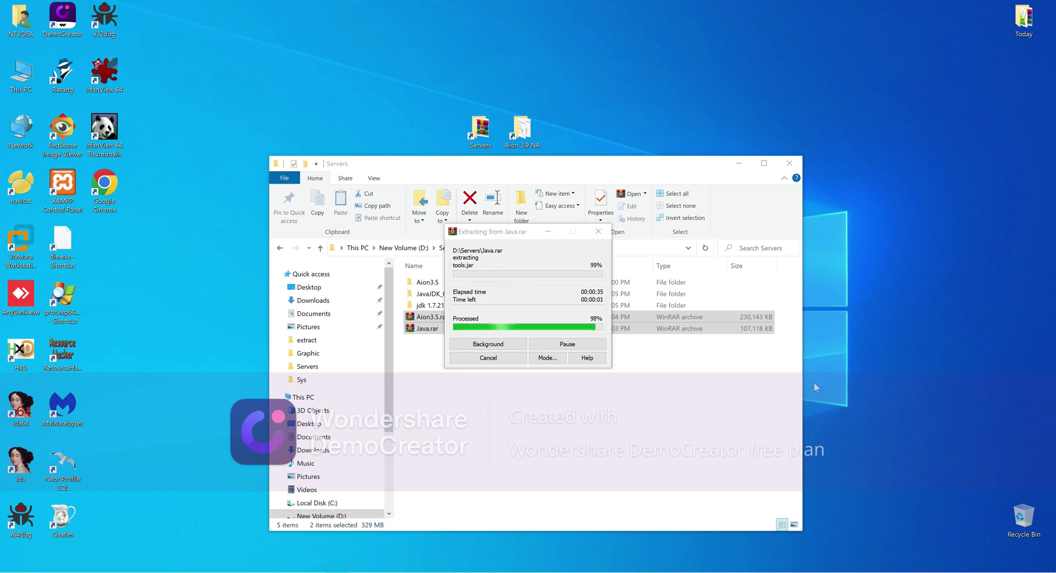
right_click(432, 326)
left_click(451, 286)
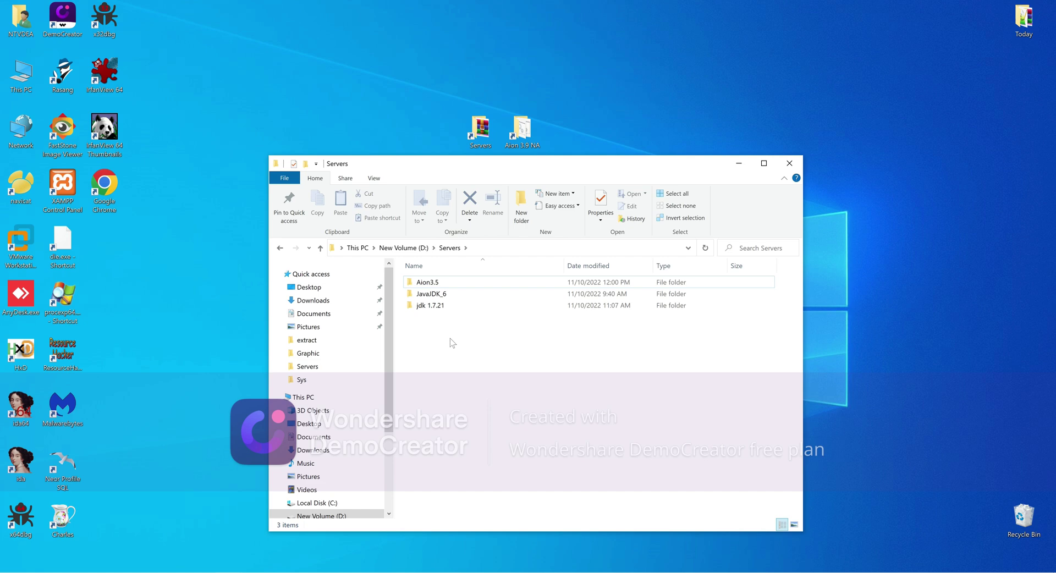
Step: Launch UniController.exe from the Aion3.5\UniServerZ folder
left_click(432, 283)
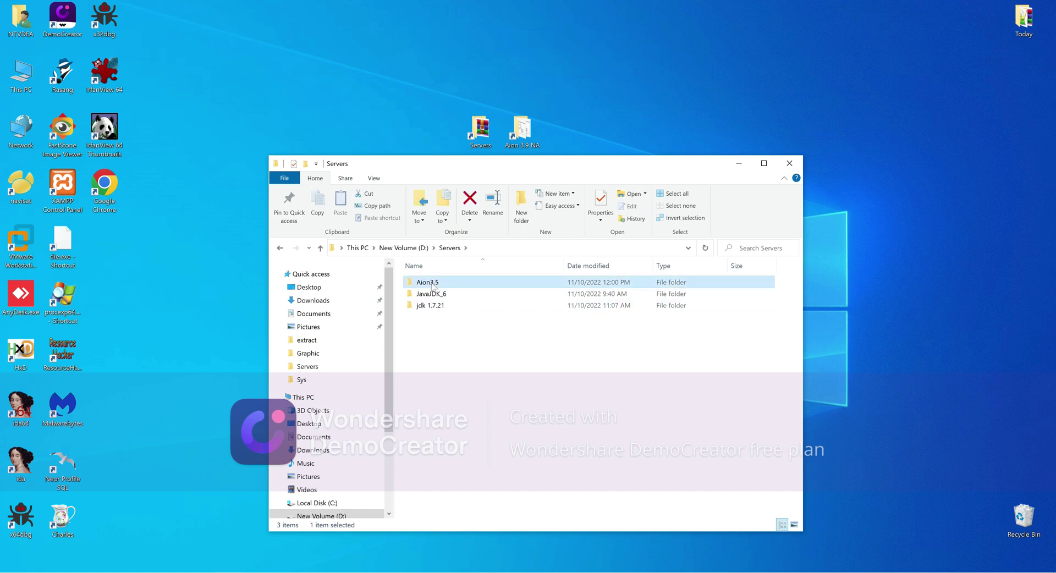
double_click(432, 284)
double_click(432, 317)
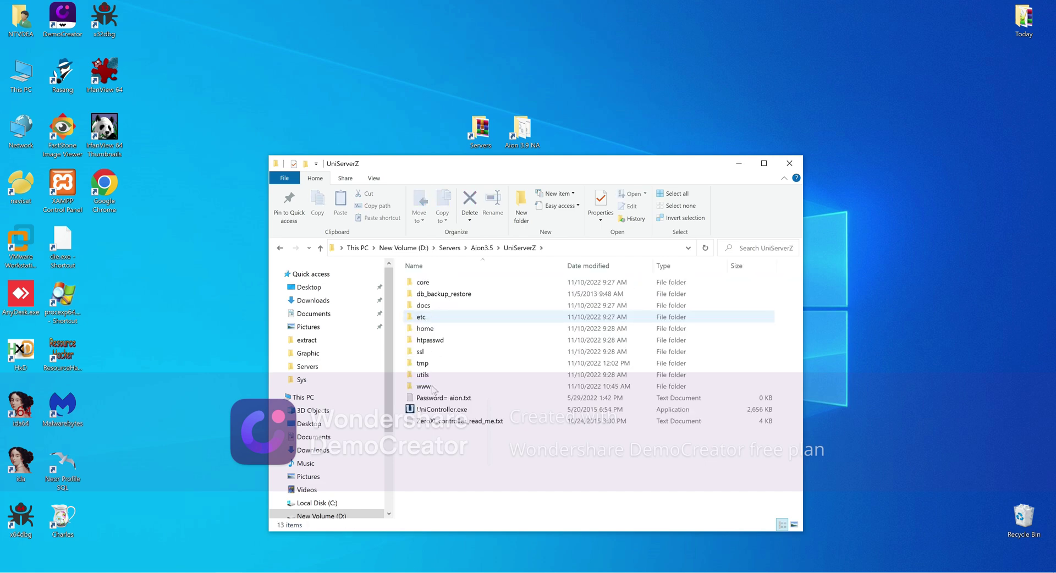
left_click(450, 410)
left_click(458, 400)
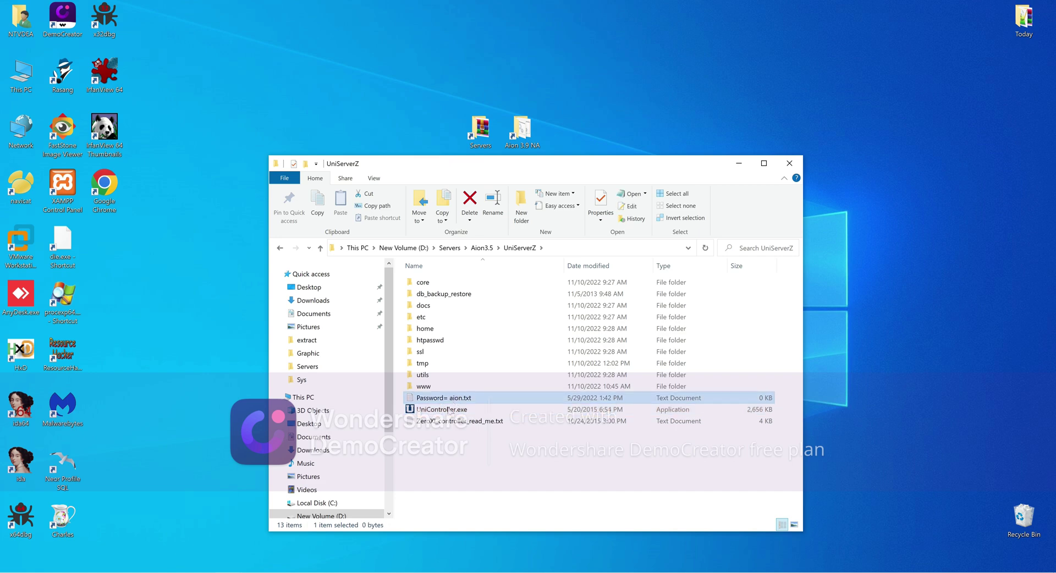
double_click(450, 410)
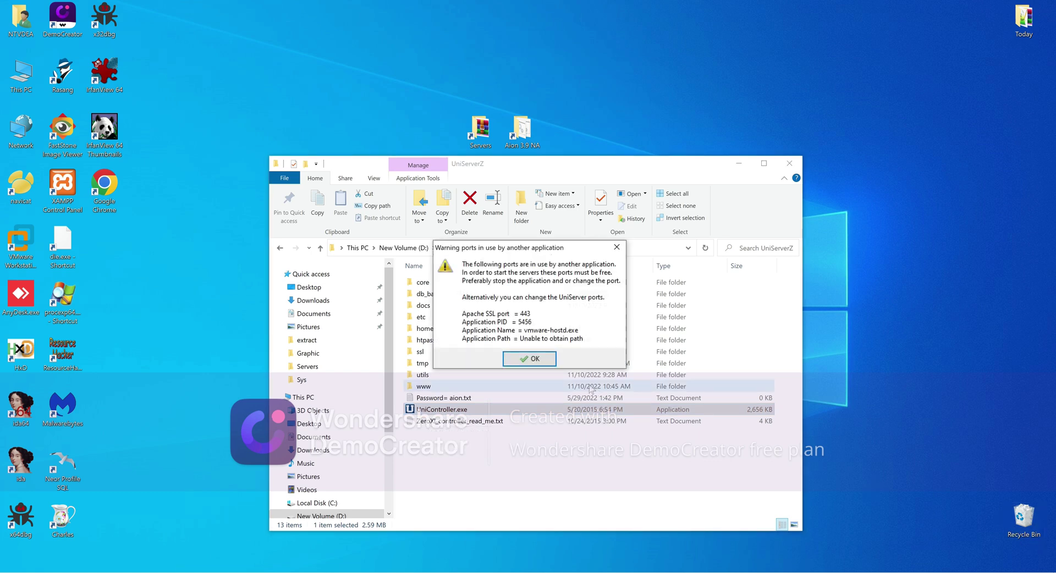
Step: Dismiss the ports warning, start MySQL and minimize the UniServer panel
left_click(542, 362)
left_click(579, 291)
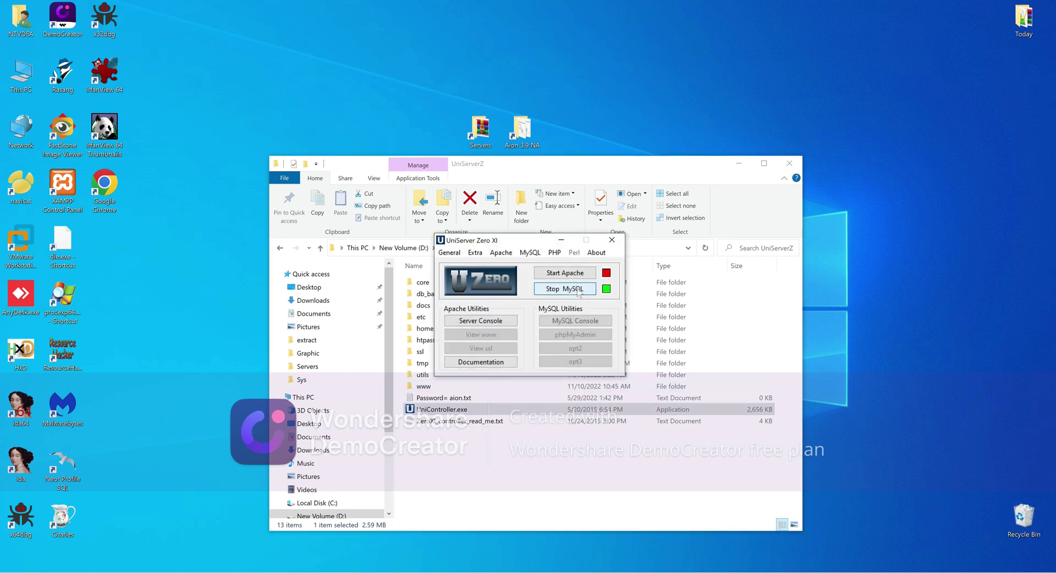
left_click(561, 240)
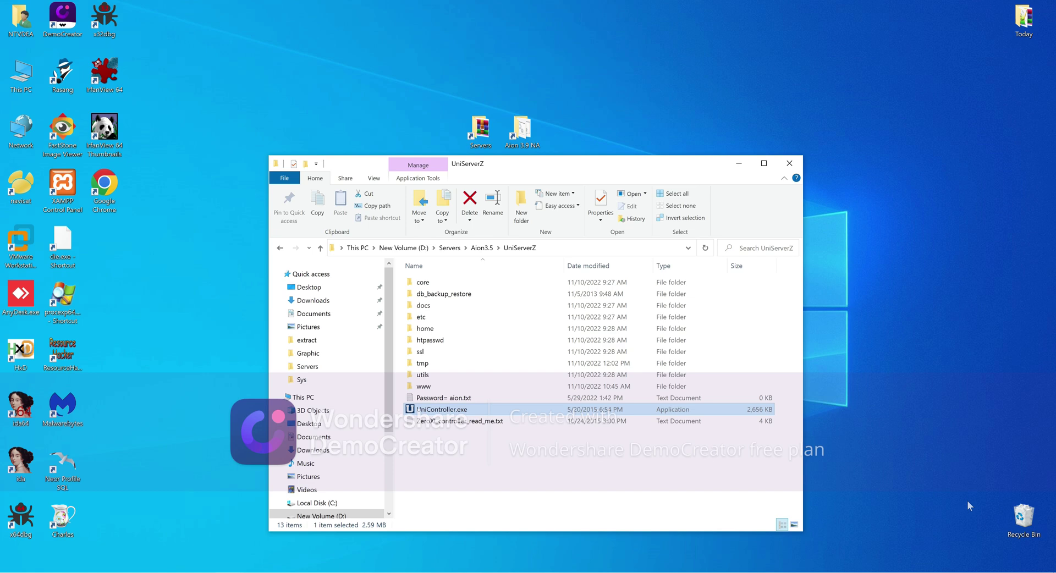
Step: Empty the Recycle Bin, confirming permanent deletion
right_click(1023, 517)
left_click(984, 458)
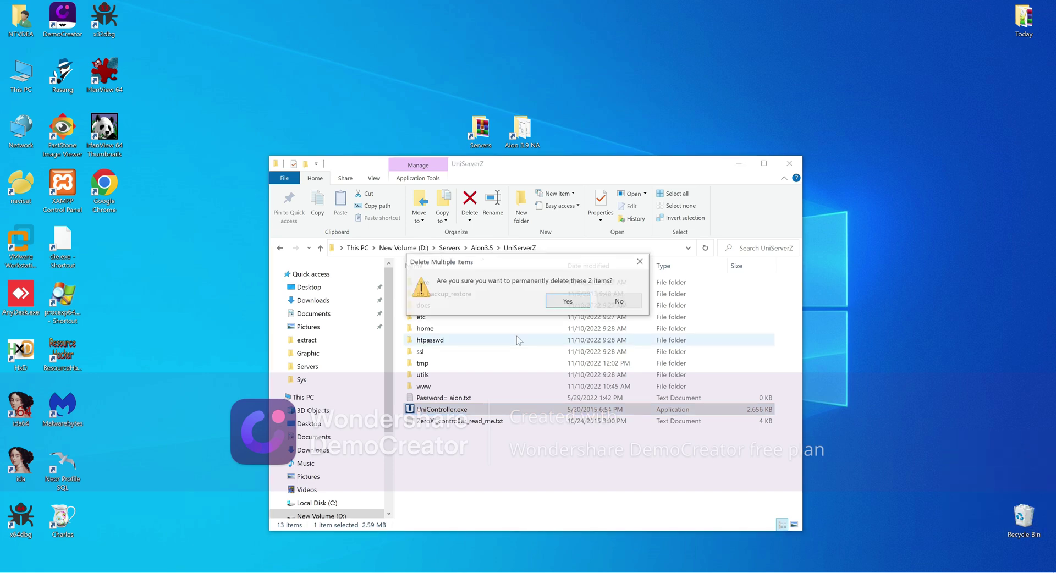
left_click(568, 302)
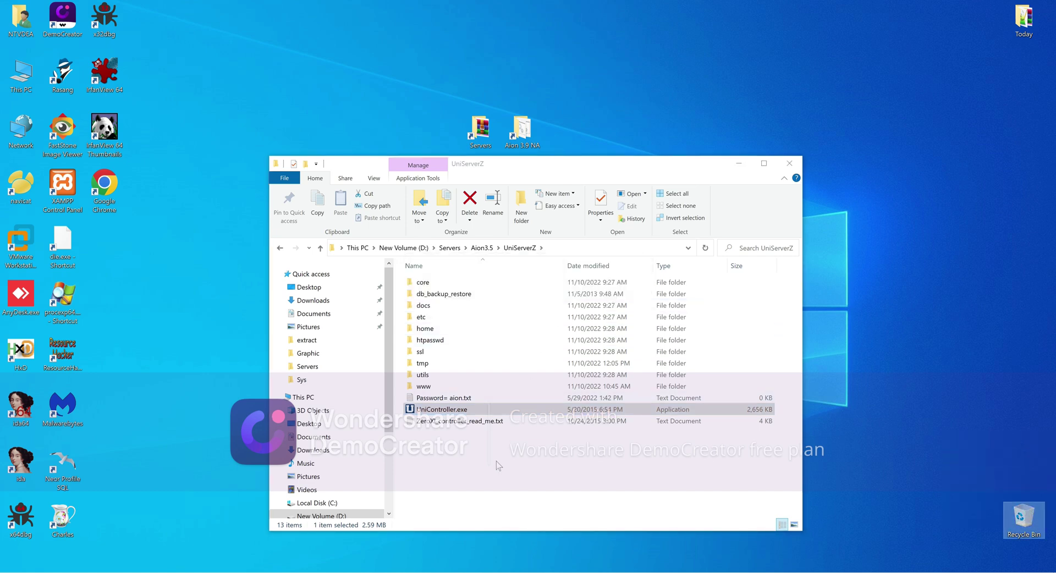
Step: Go to Aion3.5 and open the RC-Login\sql folder
left_click(481, 247)
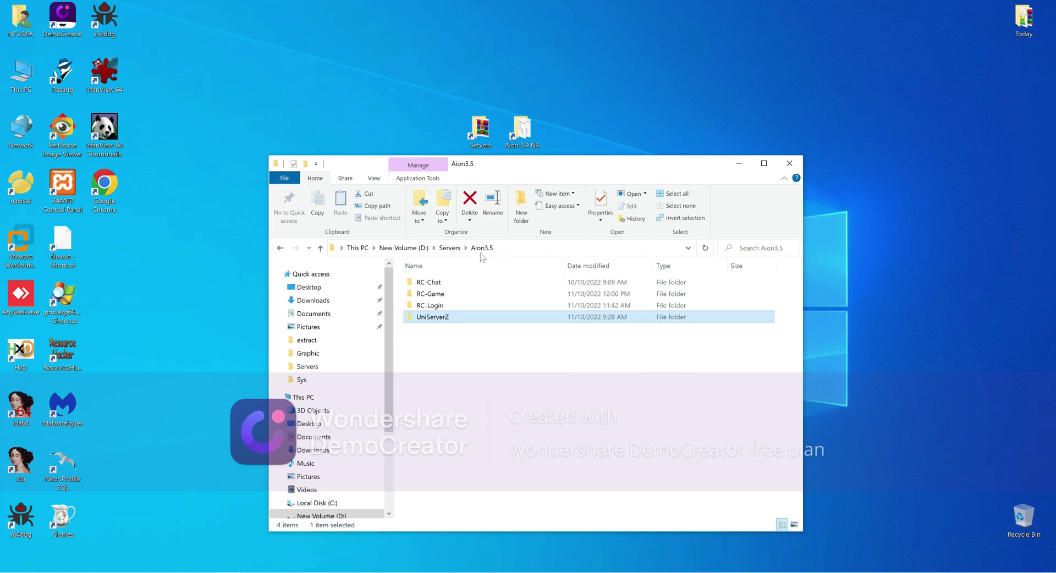
double_click(434, 305)
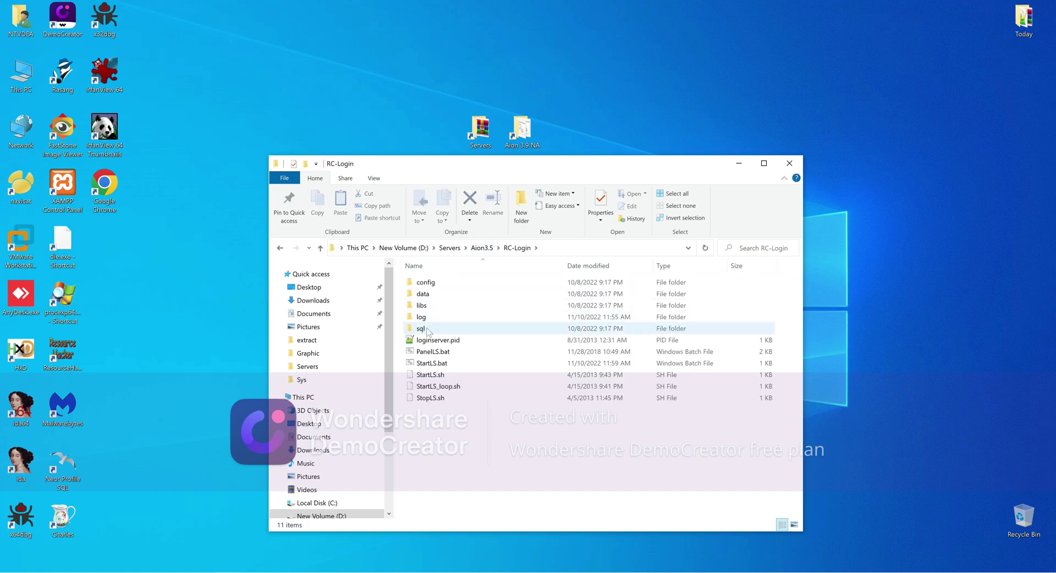
double_click(425, 328)
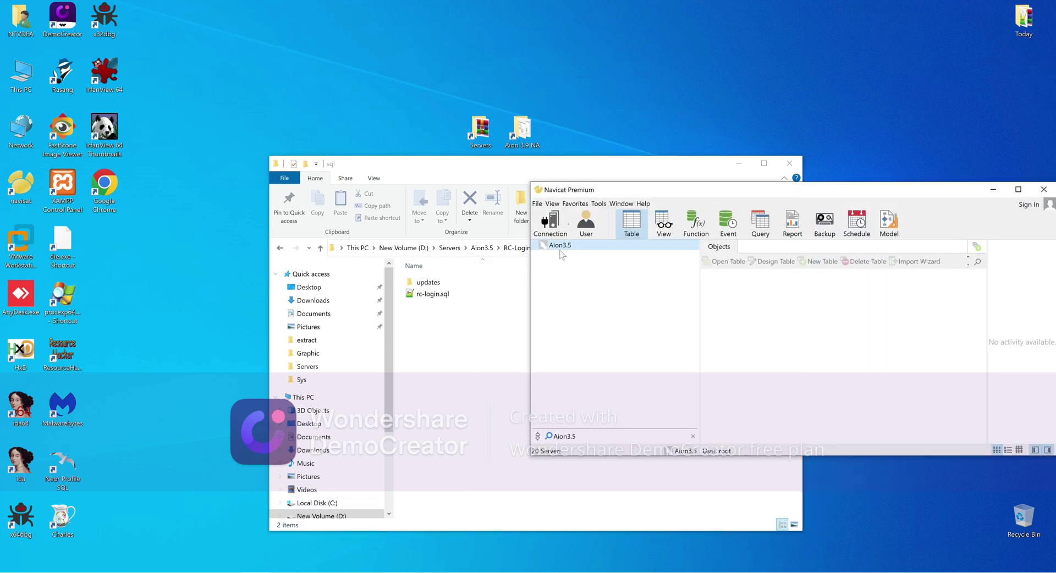
Step: Connect to Aion3.5, then close it to open its connection settings for editing
double_click(561, 247)
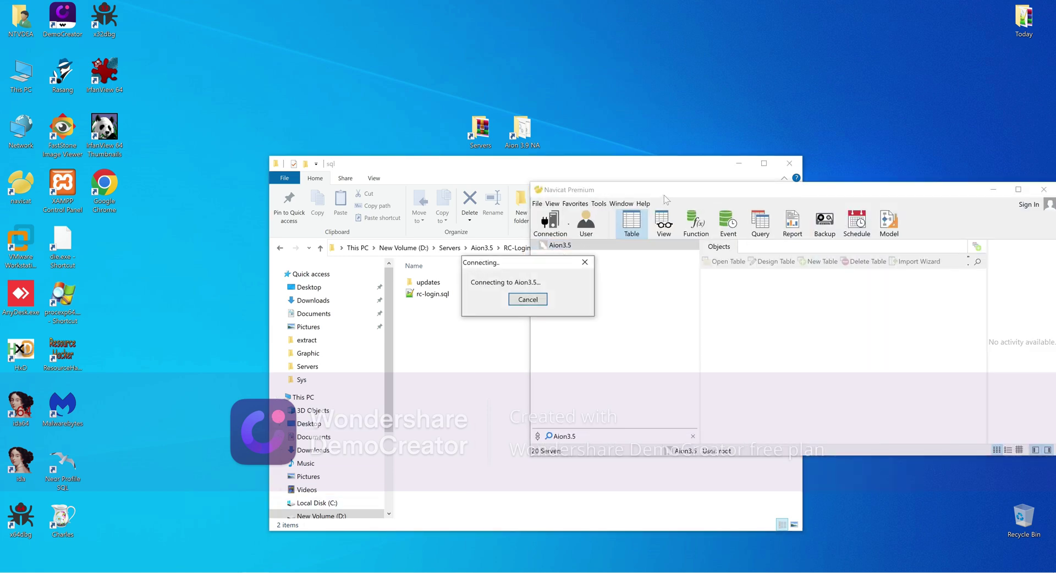
left_click_drag(668, 192, 653, 253)
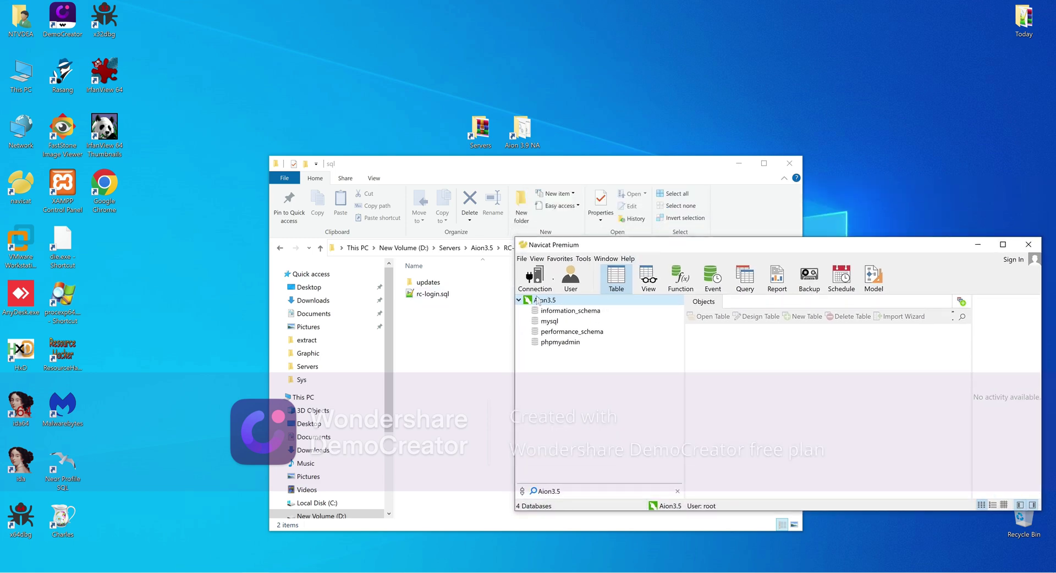
right_click(532, 301)
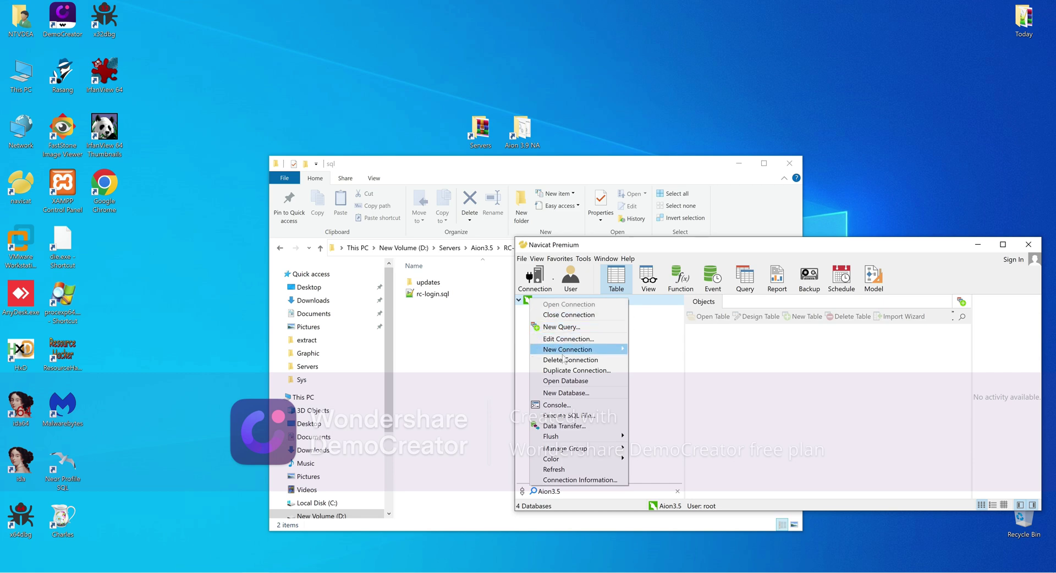
left_click(568, 339)
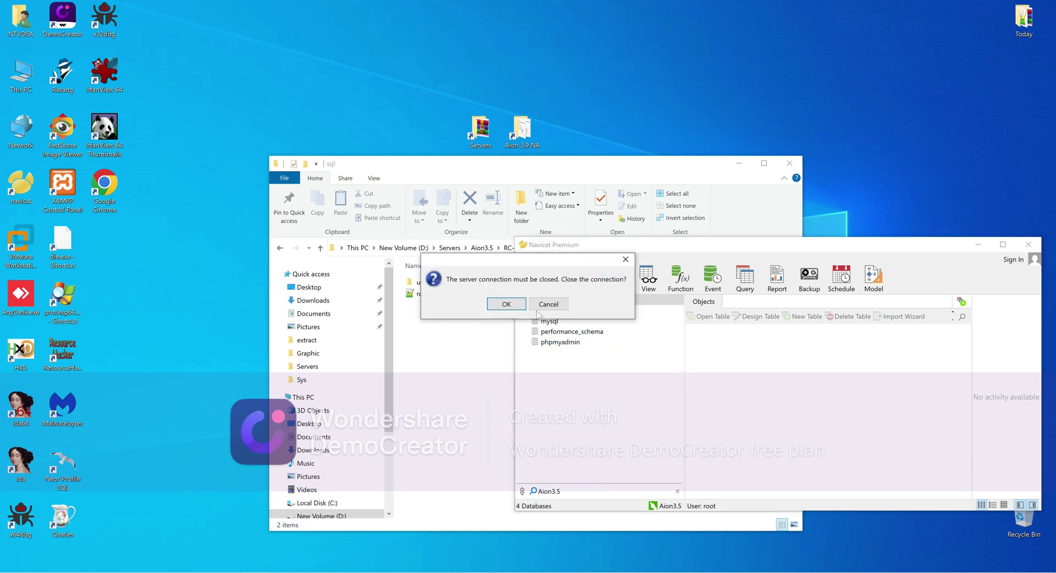
left_click(505, 304)
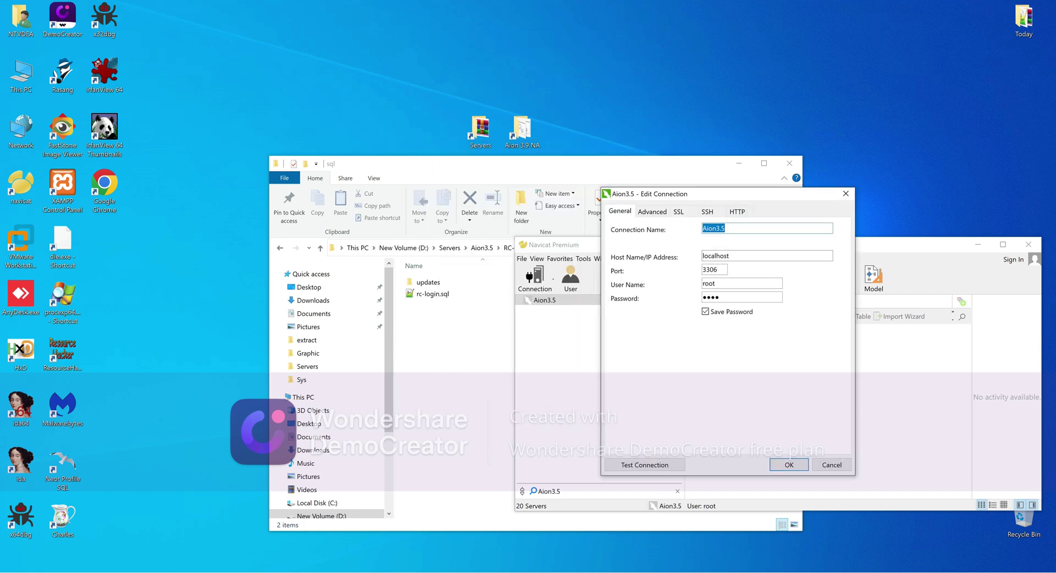
Step: Test the localhost:3306 connection successfully, save the settings and reopen Aion3.5
double_click(702, 287)
key("Tab")
left_click(660, 465)
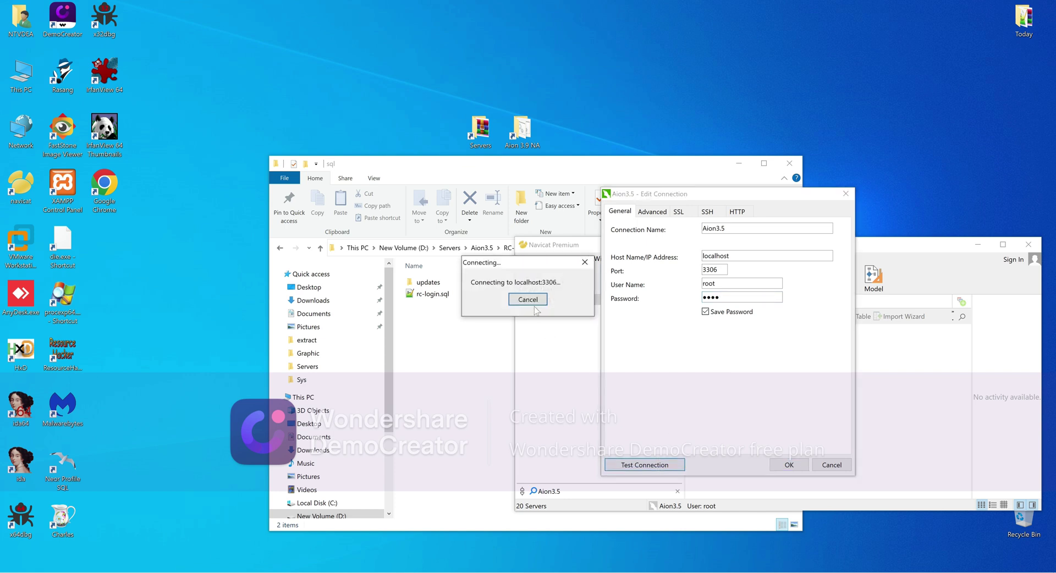
key("Return")
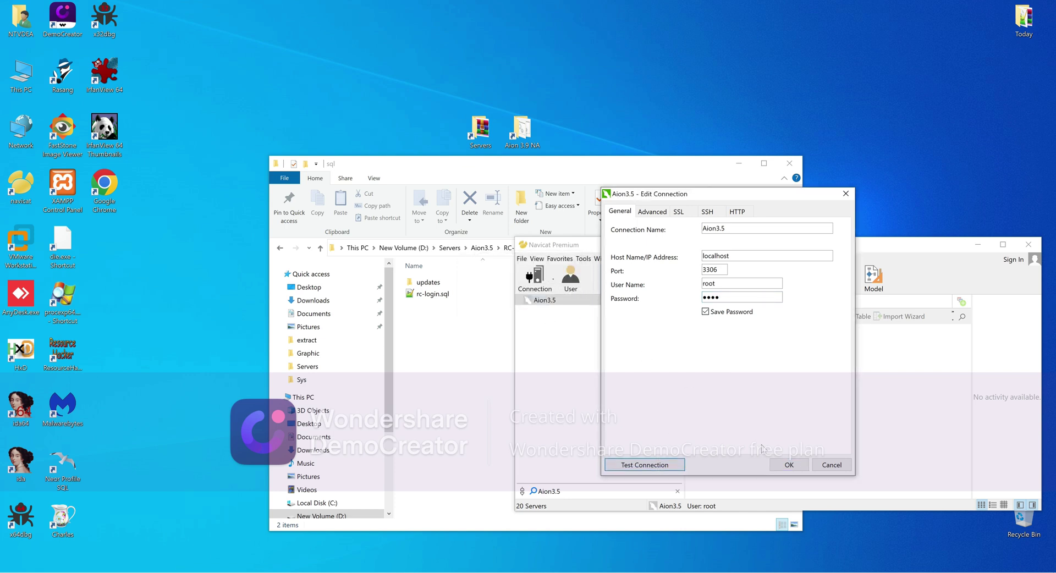
left_click(787, 465)
double_click(544, 301)
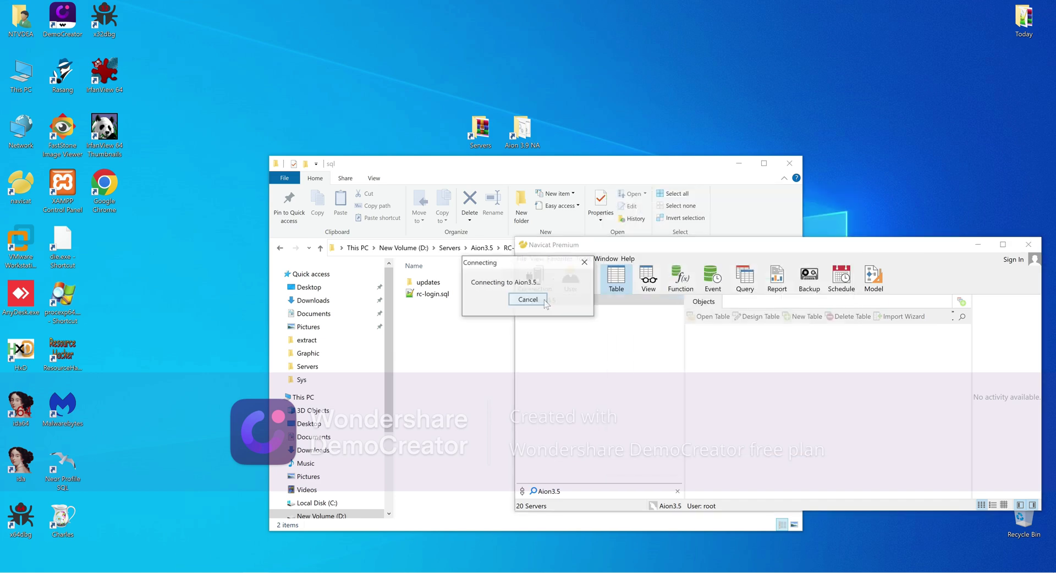
Step: Arrange Explorer beside Navicat and create an rc-login database on the Aion3.5 connection
left_click(427, 296)
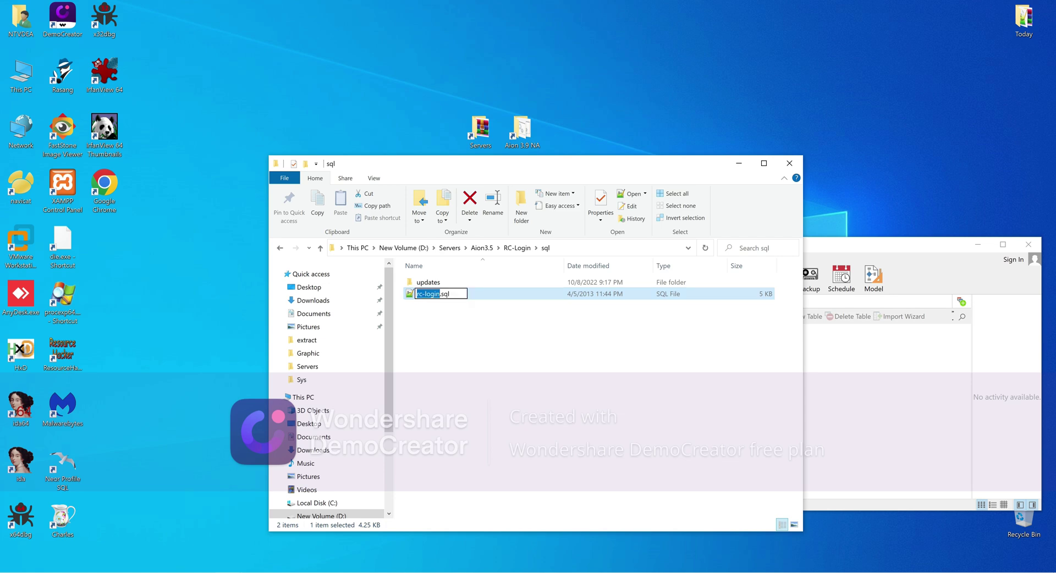
left_click_drag(536, 165, 395, 161)
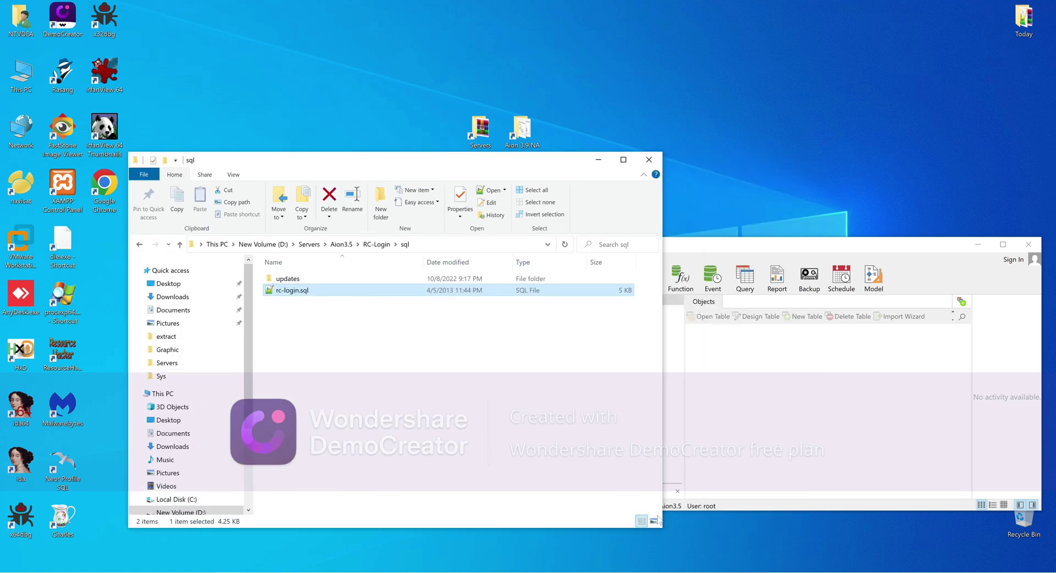
left_click_drag(662, 486, 483, 496)
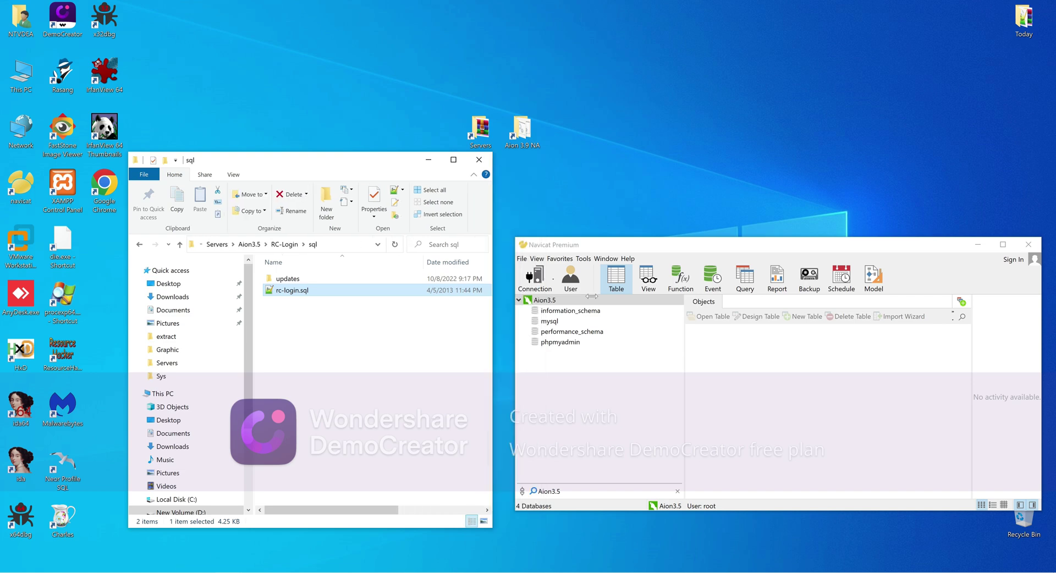
left_click(575, 248)
right_click(548, 300)
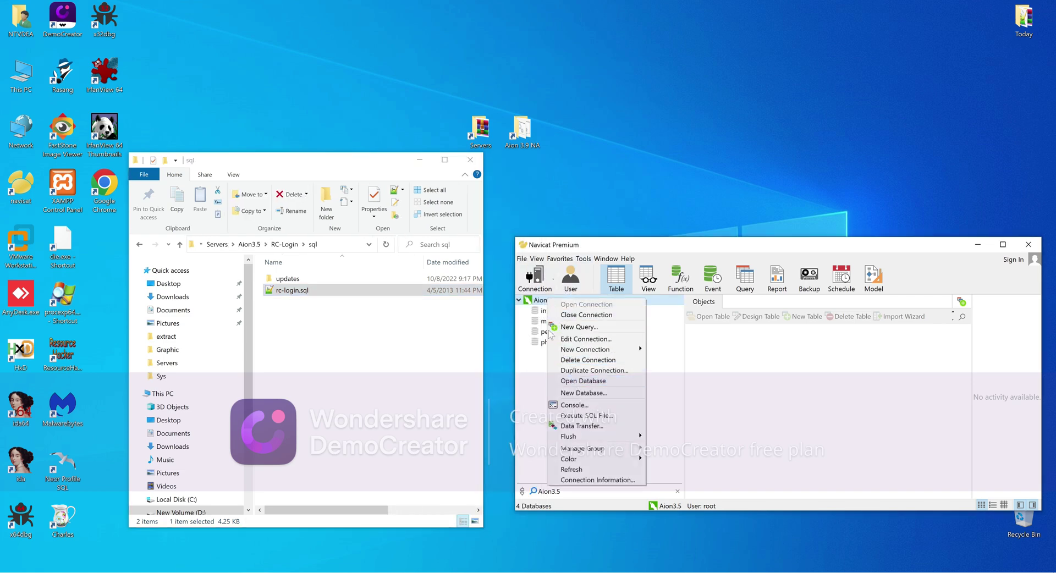
left_click(584, 393)
type("rc-login")
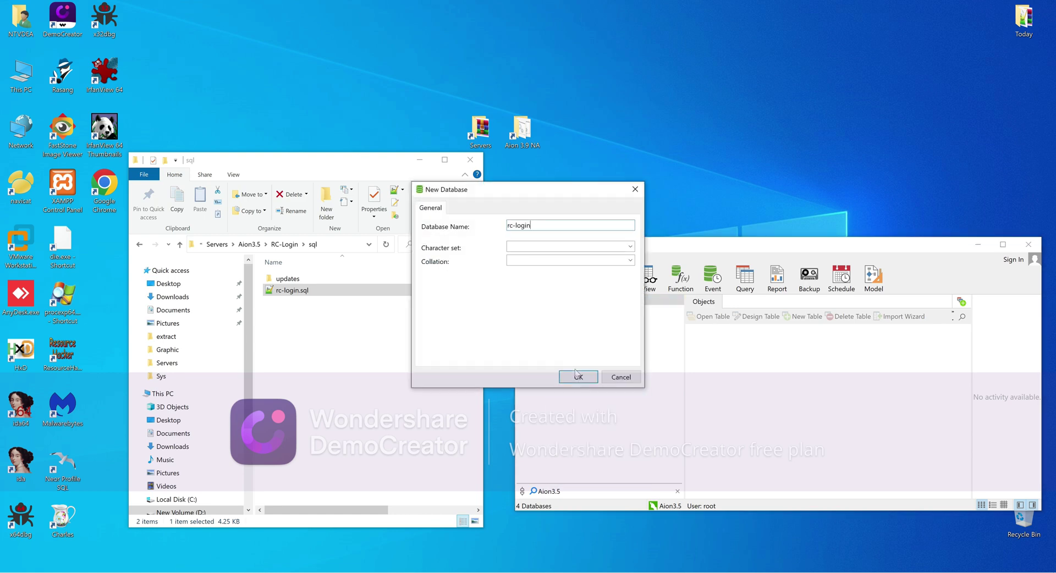
left_click(577, 376)
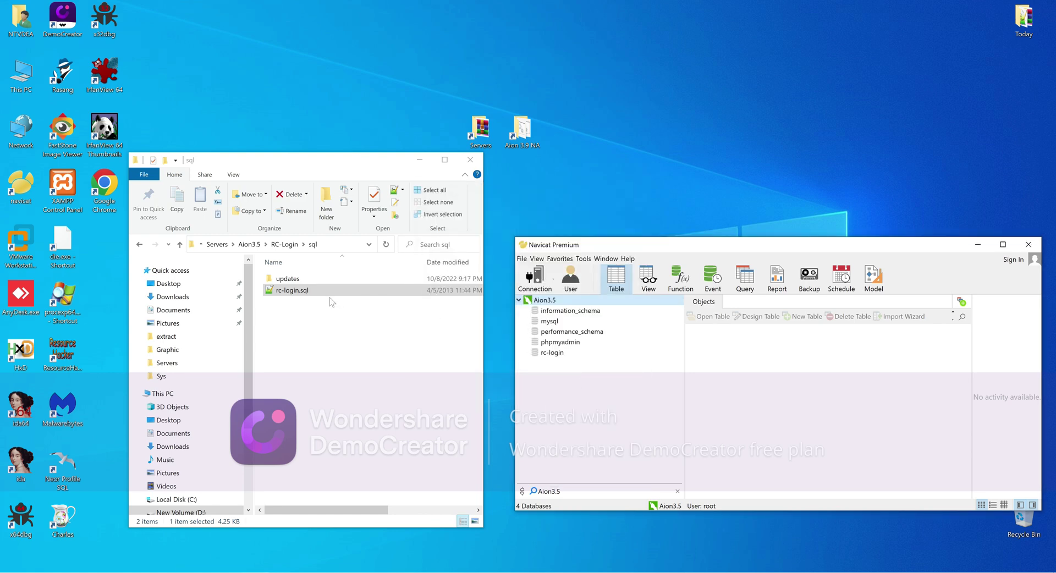
left_click(553, 353)
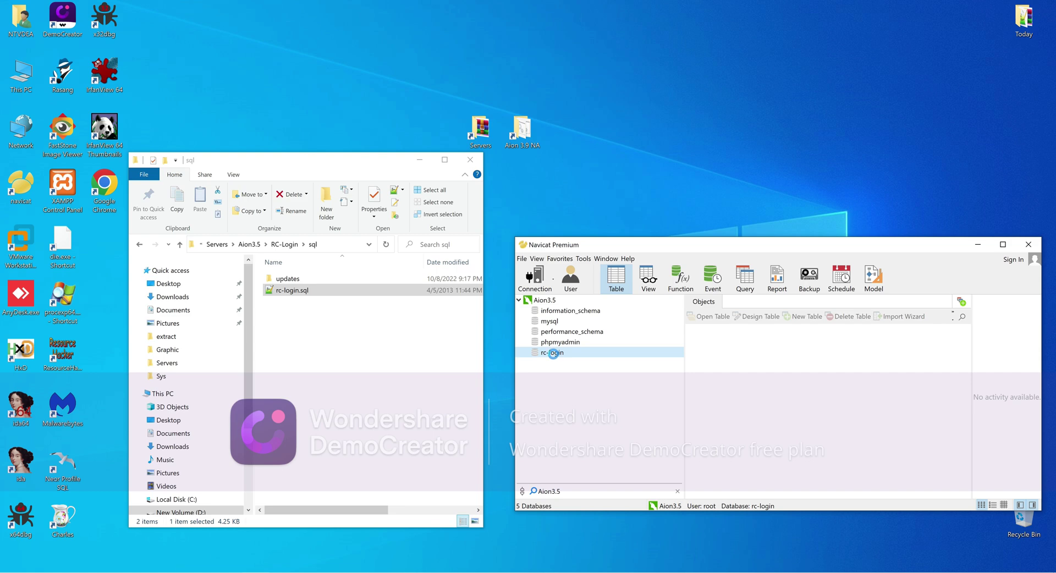
double_click(544, 352)
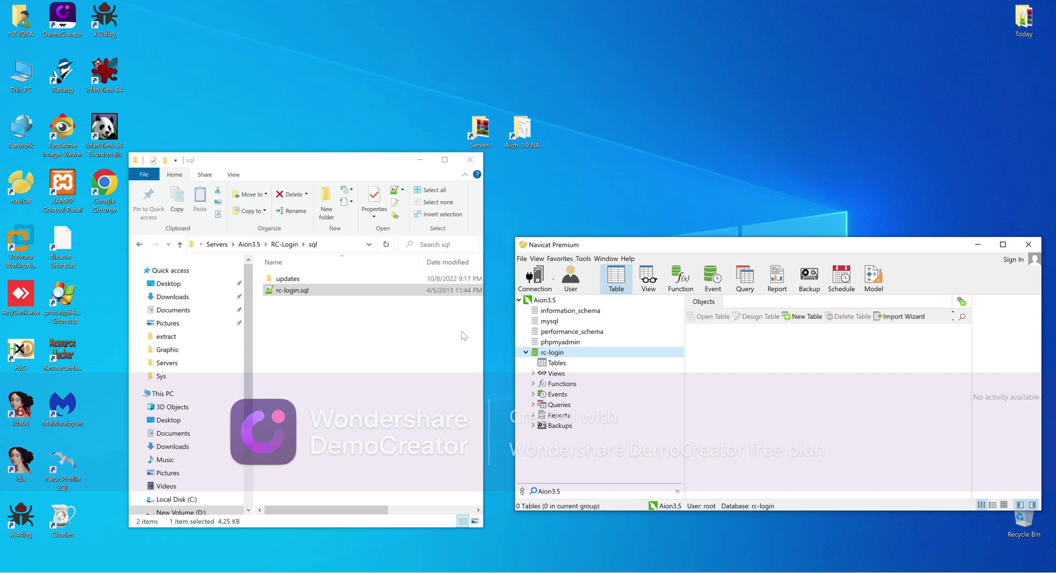
Step: Run rc-login.sql against rc-login, completing 13 queries
left_click_drag(291, 289, 742, 394)
left_click(570, 367)
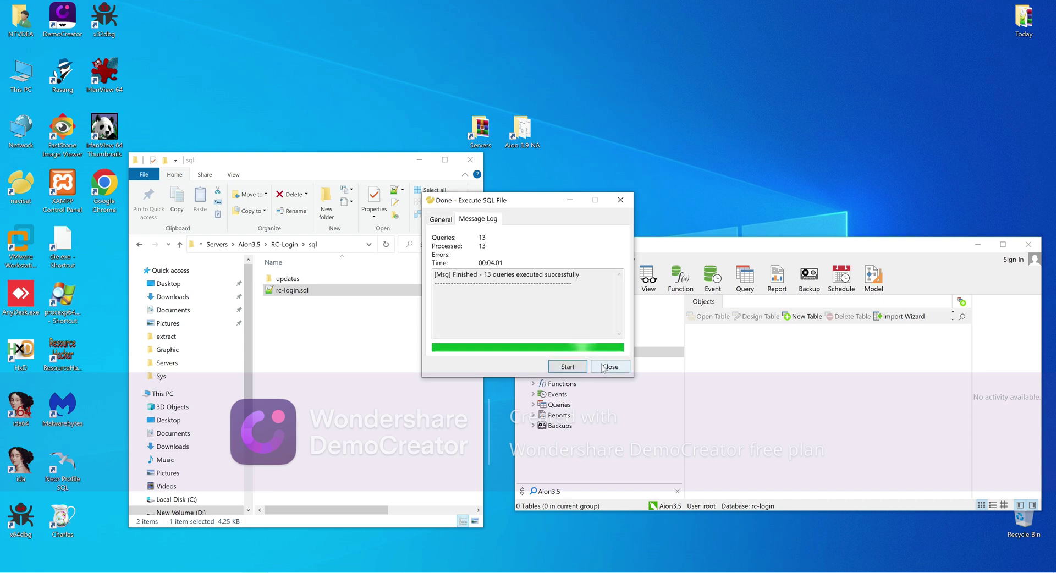
left_click(604, 367)
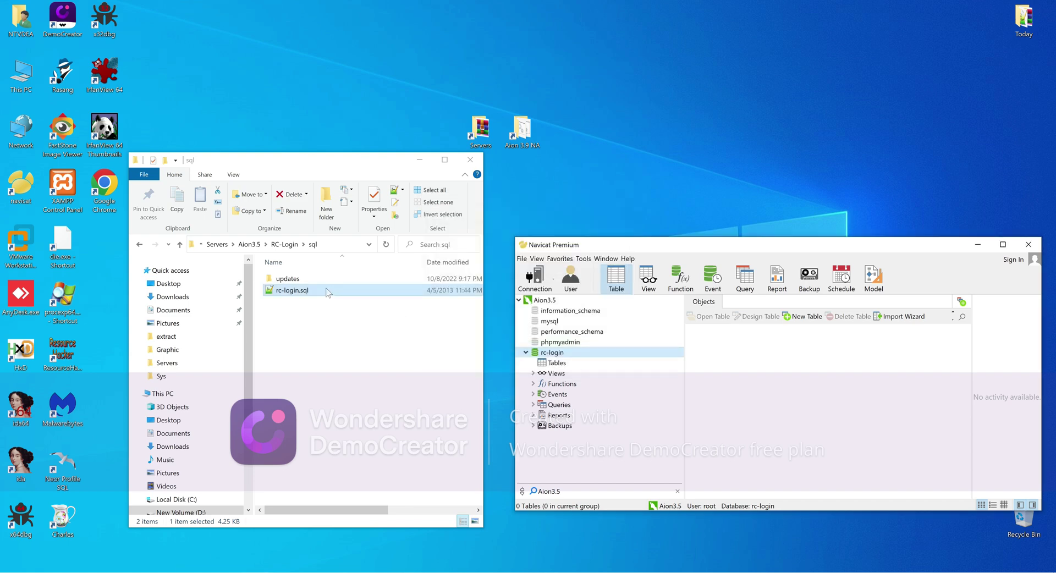
Step: Open the updates folder and inspect the [Update-17.05.12]_Tasks.sql script
double_click(287, 279)
left_click(288, 280)
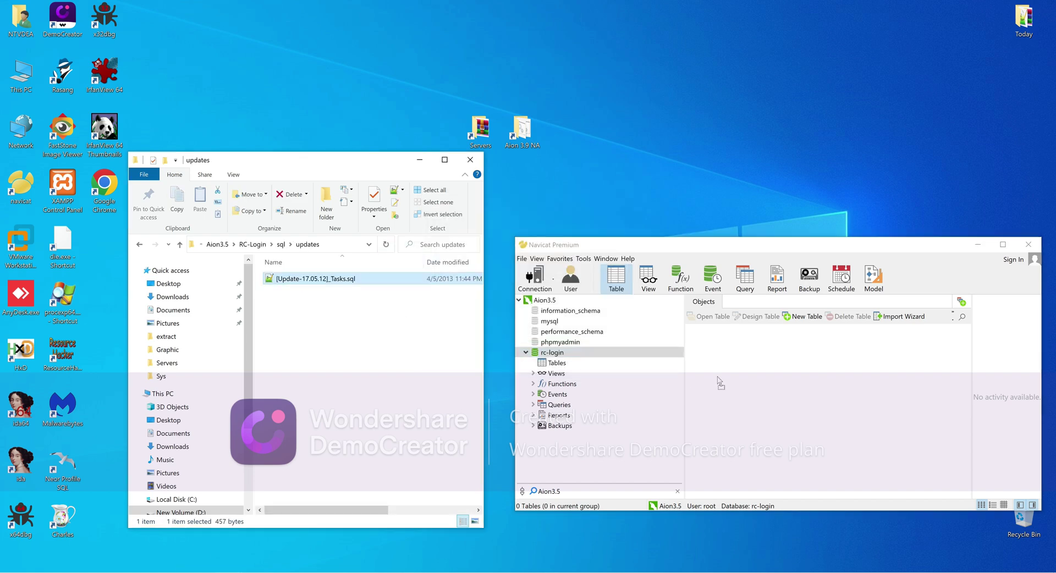
left_click_drag(636, 371, 636, 372)
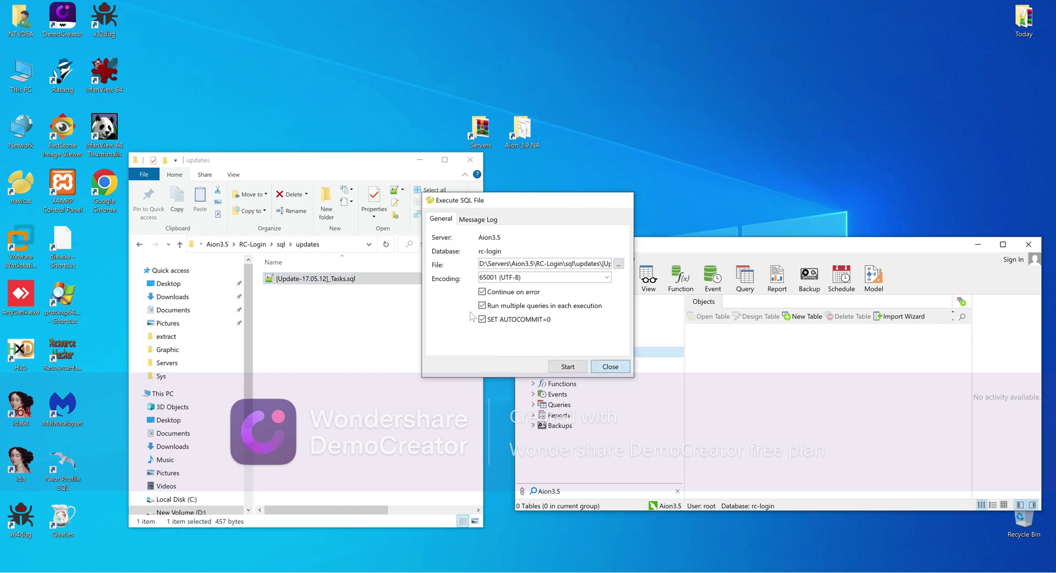
left_click(607, 366)
right_click(320, 282)
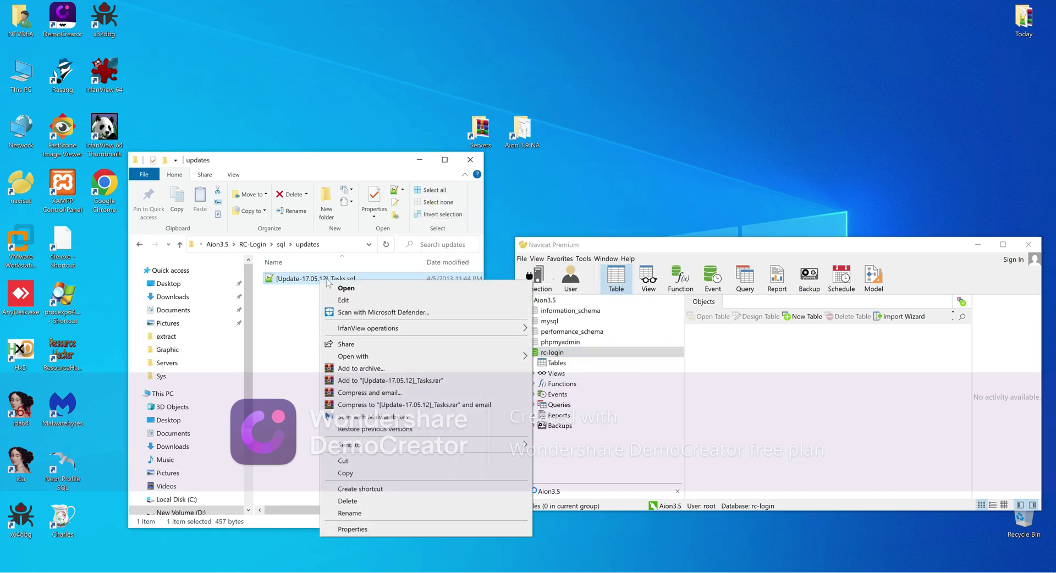
left_click(351, 300)
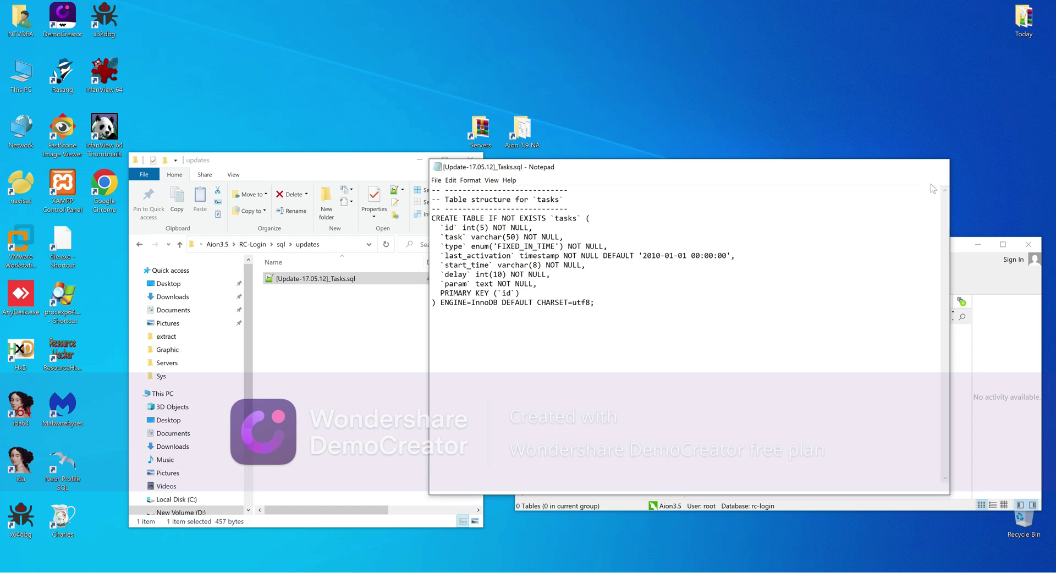
left_click(937, 166)
Step: Refresh rc-login's object list and run the Tasks update script on it (1 query)
right_click(760, 372)
left_click(784, 457)
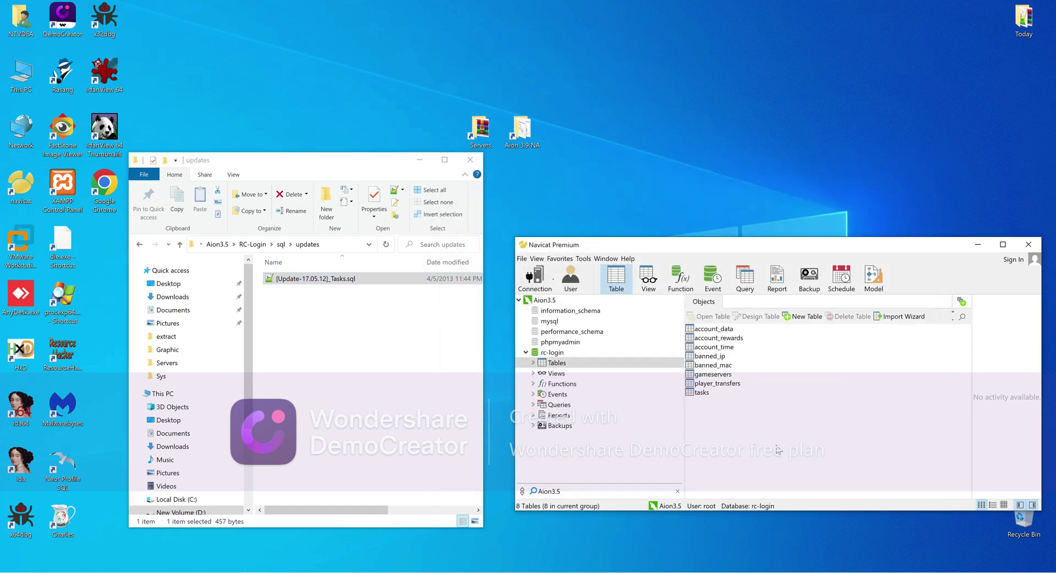
left_click_drag(325, 282, 780, 414)
left_click(568, 367)
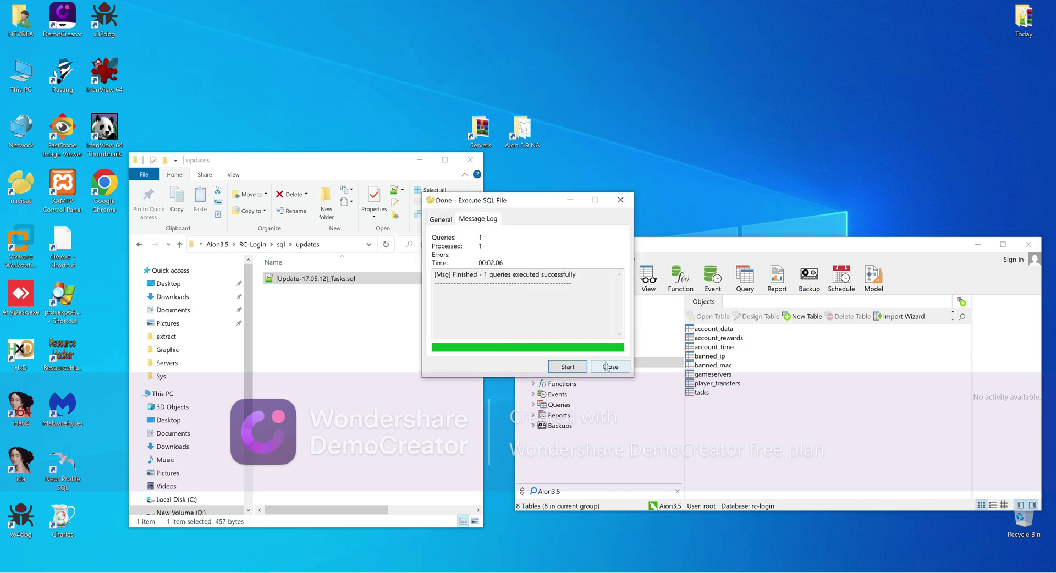
left_click(608, 367)
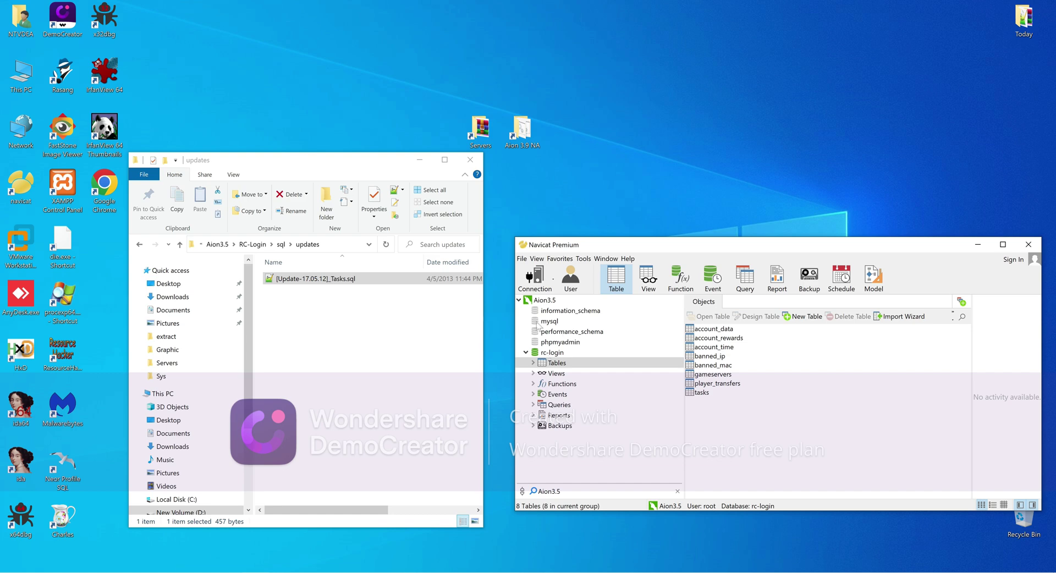
Step: Browse to Aion3.5\RC-Game\sql and copy the name rc-game from rc-game.sql
left_click(253, 244)
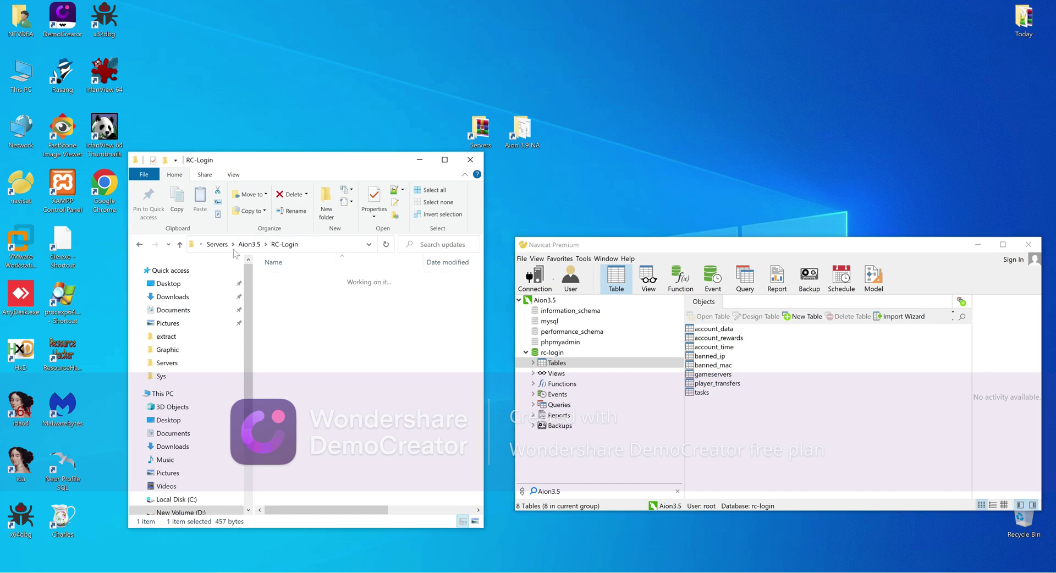
left_click(249, 244)
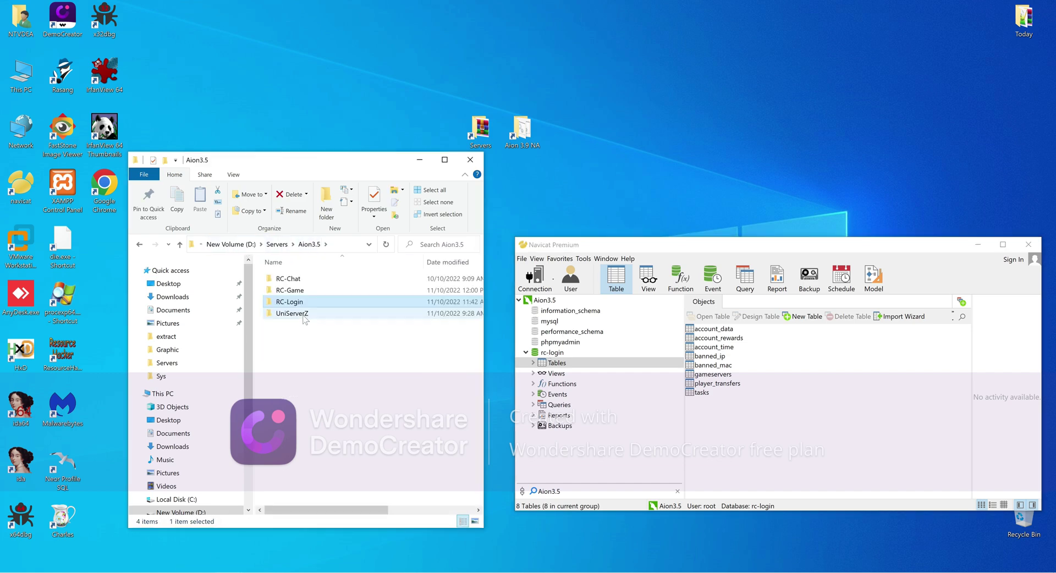
double_click(288, 289)
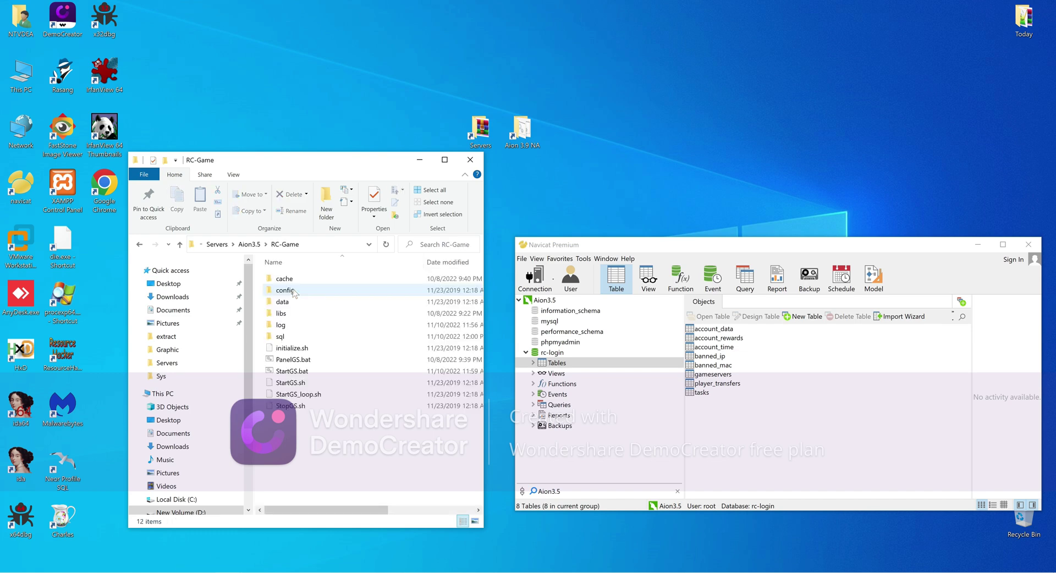
left_click(285, 338)
double_click(284, 336)
left_click(282, 303)
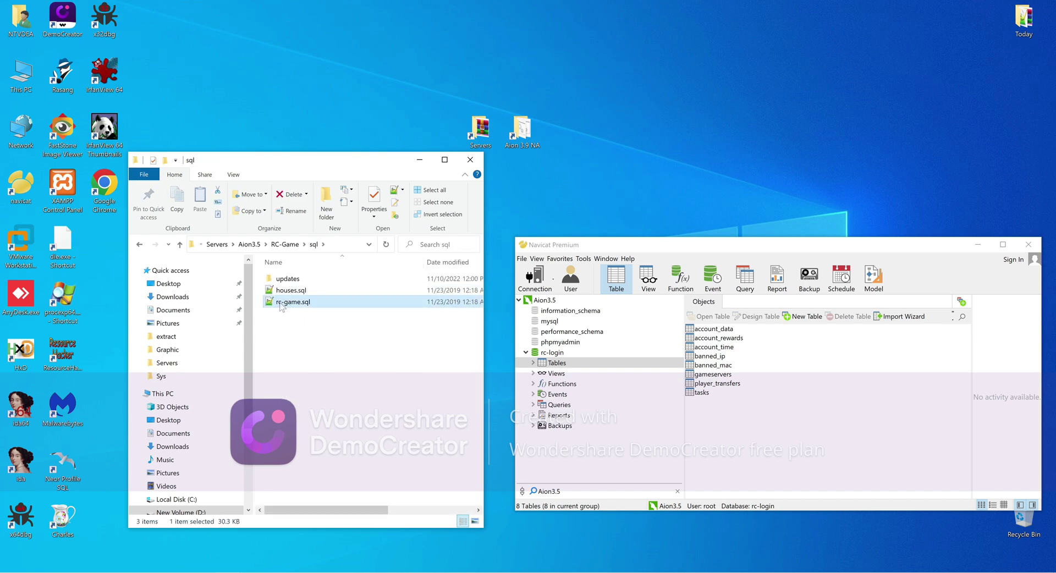
left_click(281, 303)
key("ctrl+c")
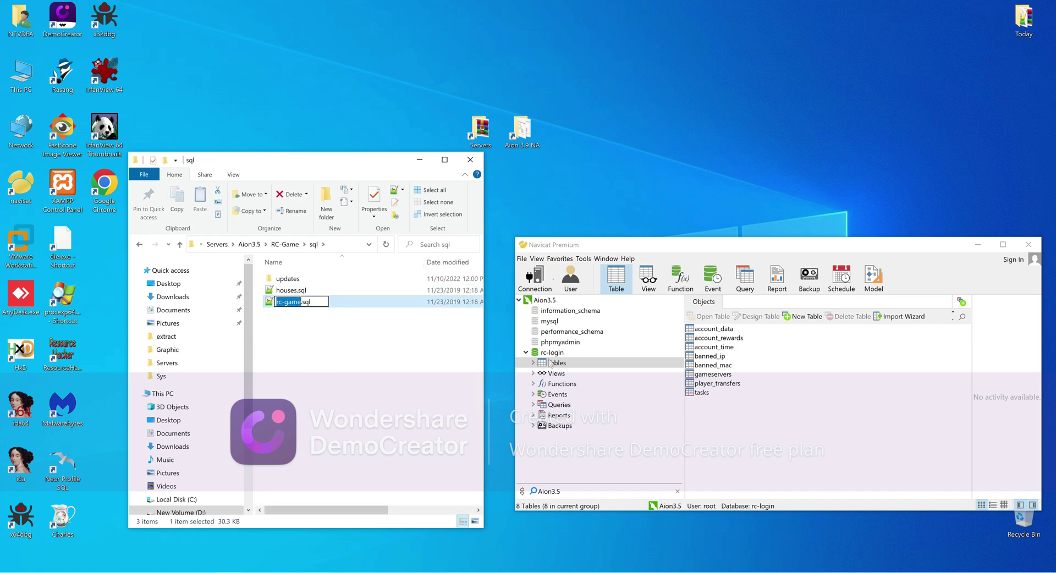
Step: Add a database named rc-game under the Aion3.5 connection
right_click(550, 300)
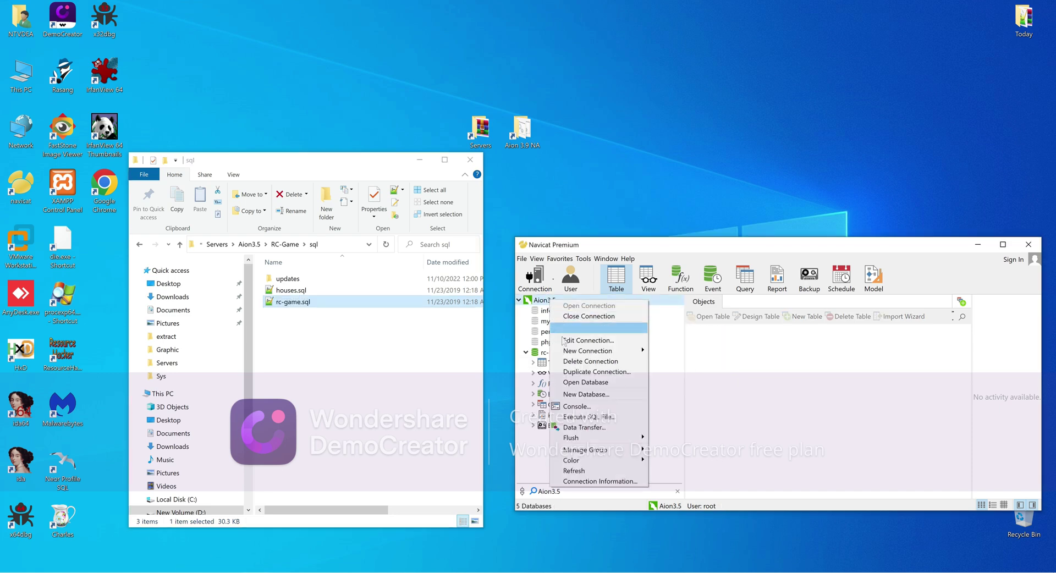
left_click(577, 395)
key("ctrl+v")
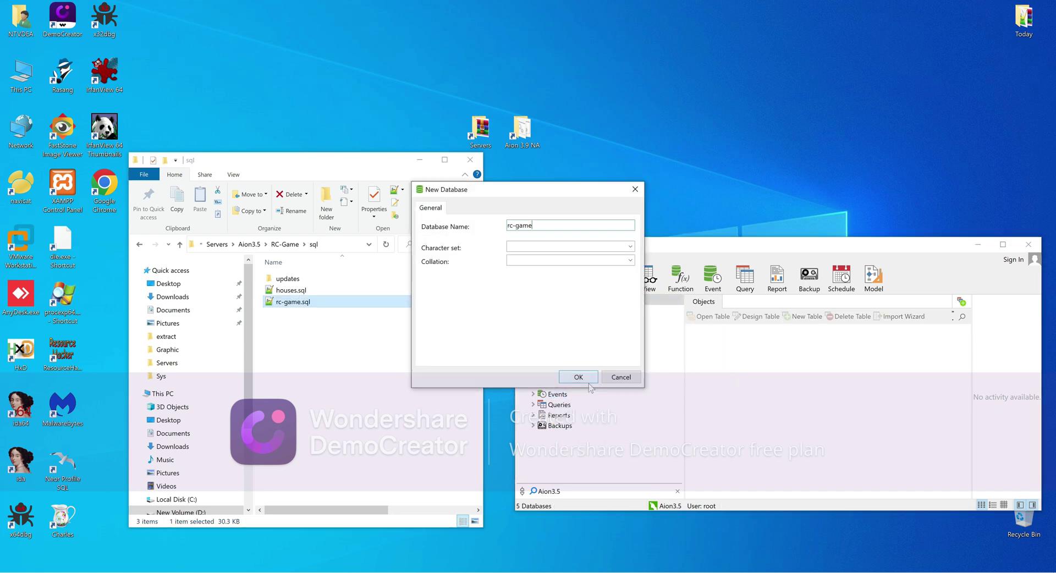
left_click(582, 376)
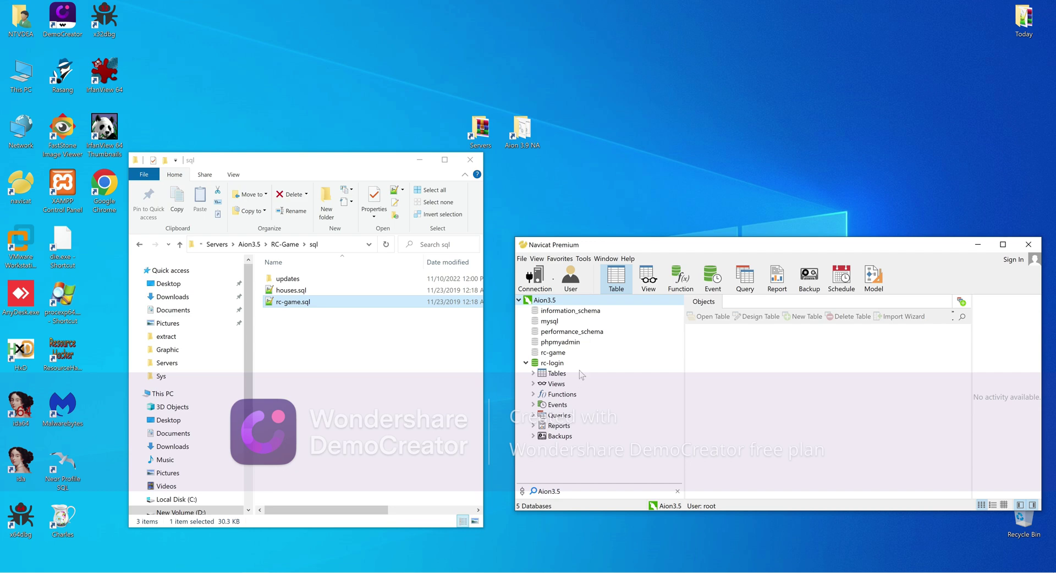
Step: Run rc-game.sql against the rc-game database, completing 60 queries
left_click(561, 352)
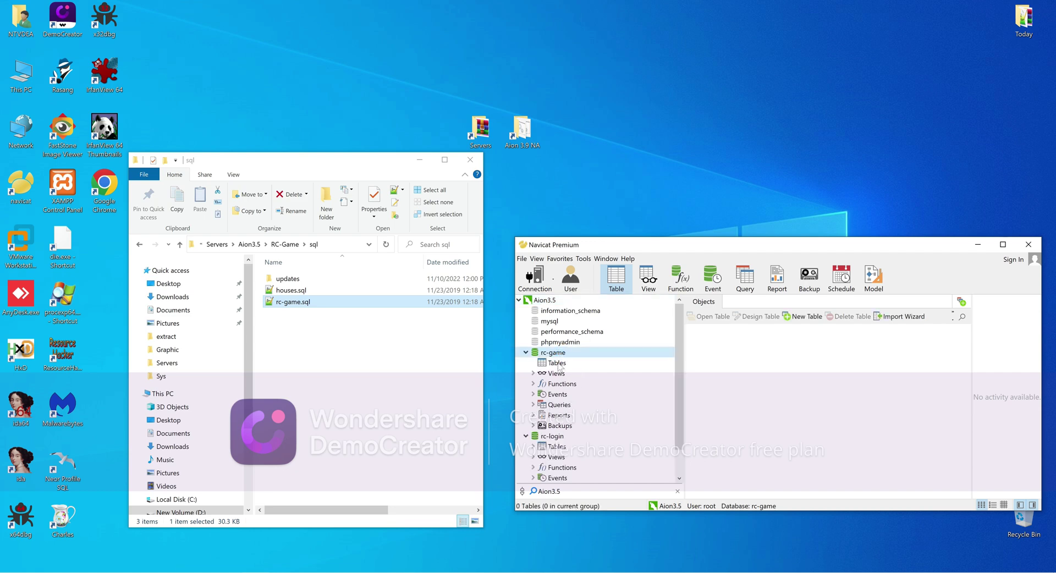
left_click(558, 364)
left_click_drag(297, 302, 766, 412)
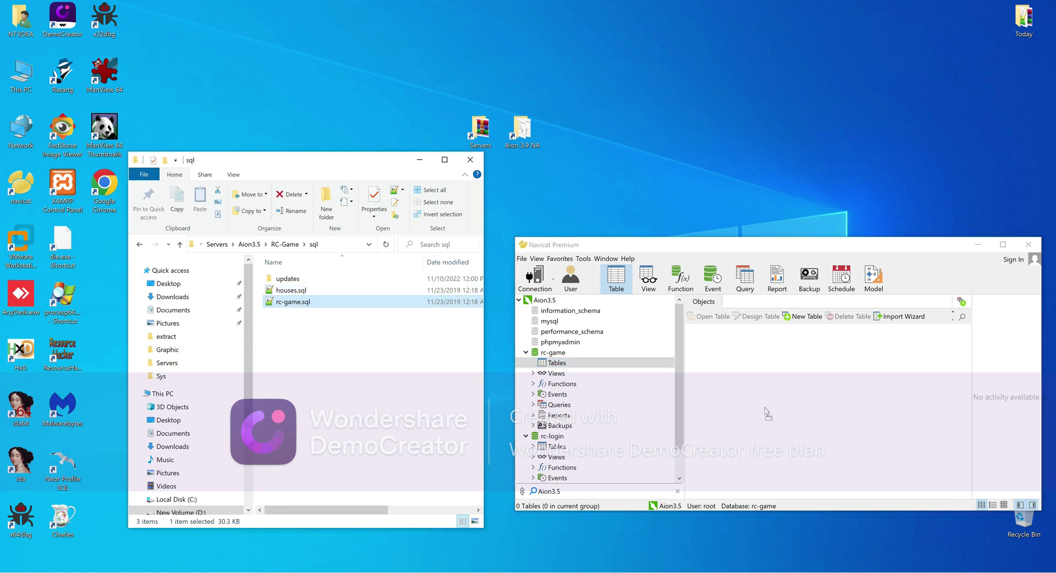
left_click(569, 365)
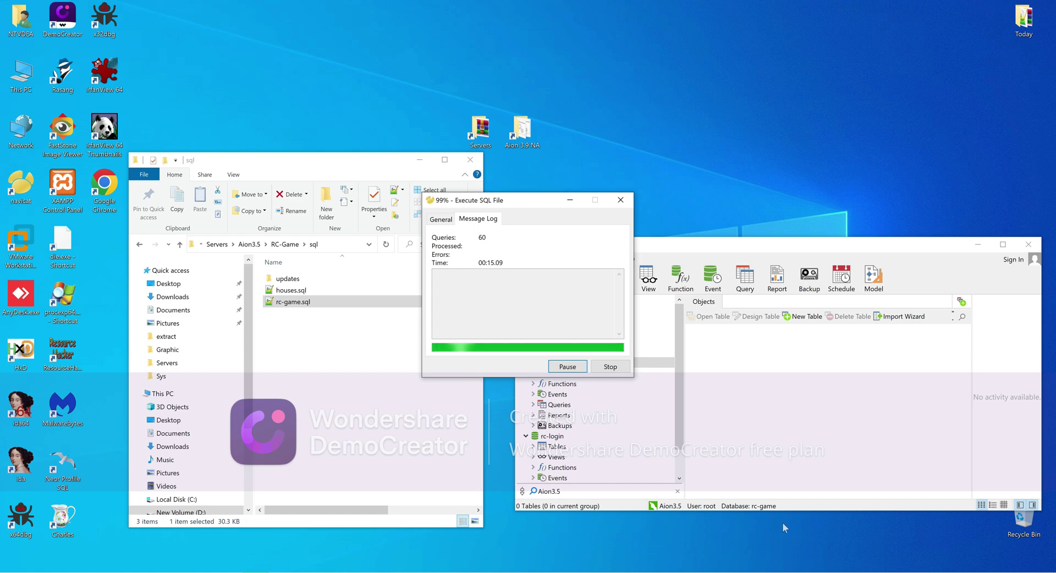
left_click(611, 366)
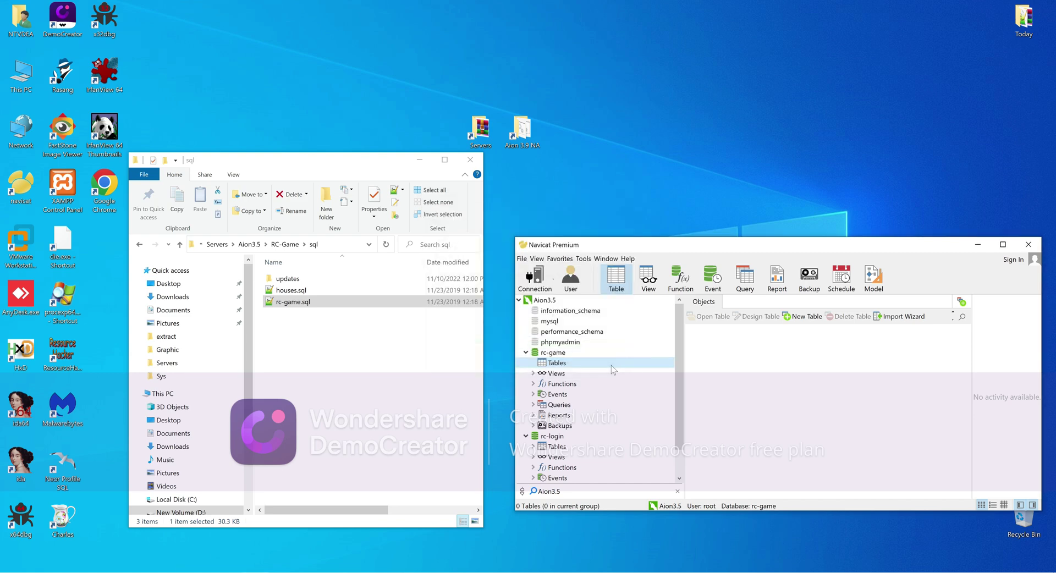
Step: Run houses.sql against rc-game as well (1 query)
left_click(290, 290)
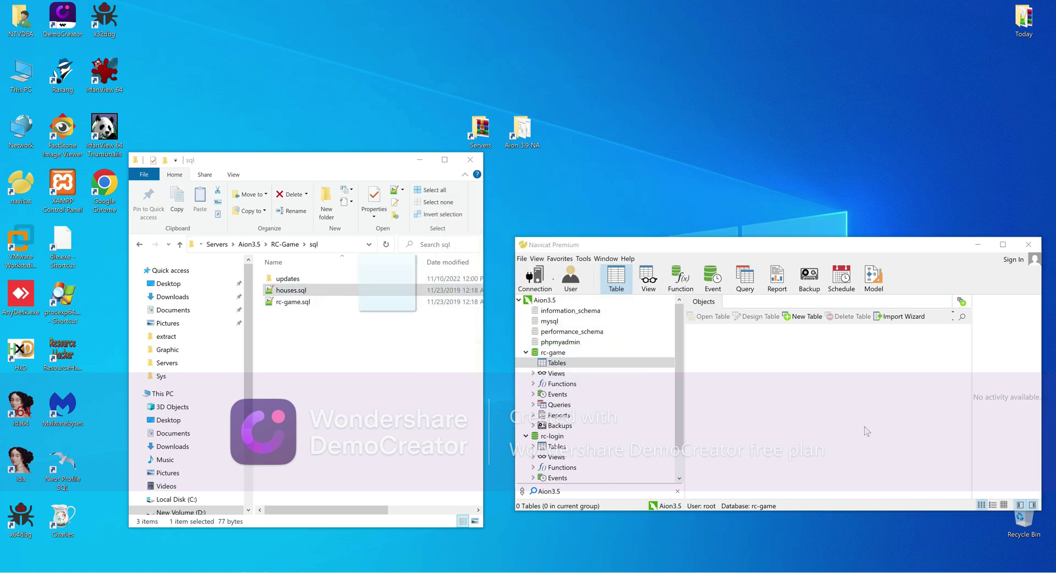
left_click(560, 367)
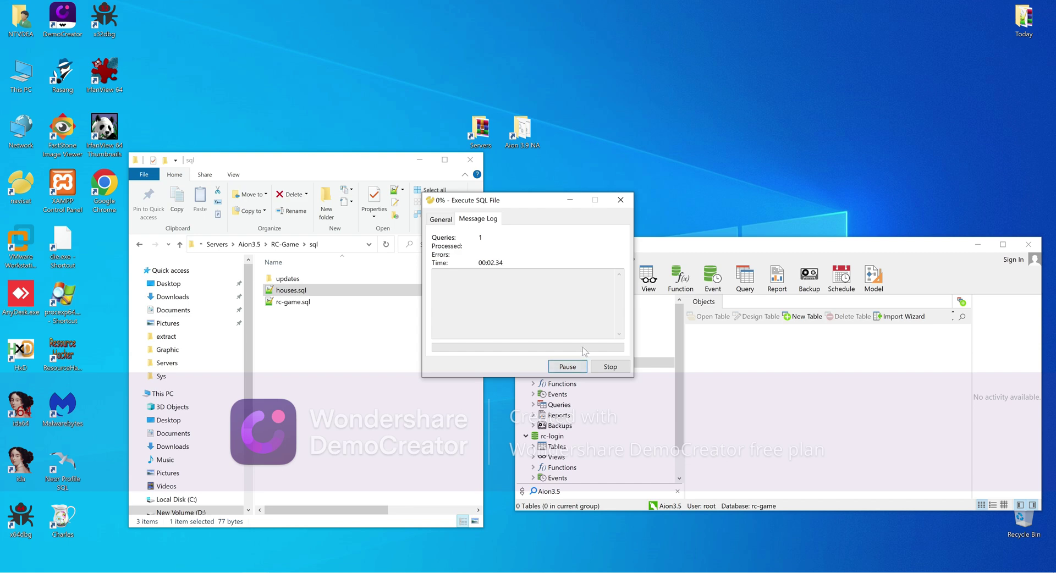
left_click(610, 367)
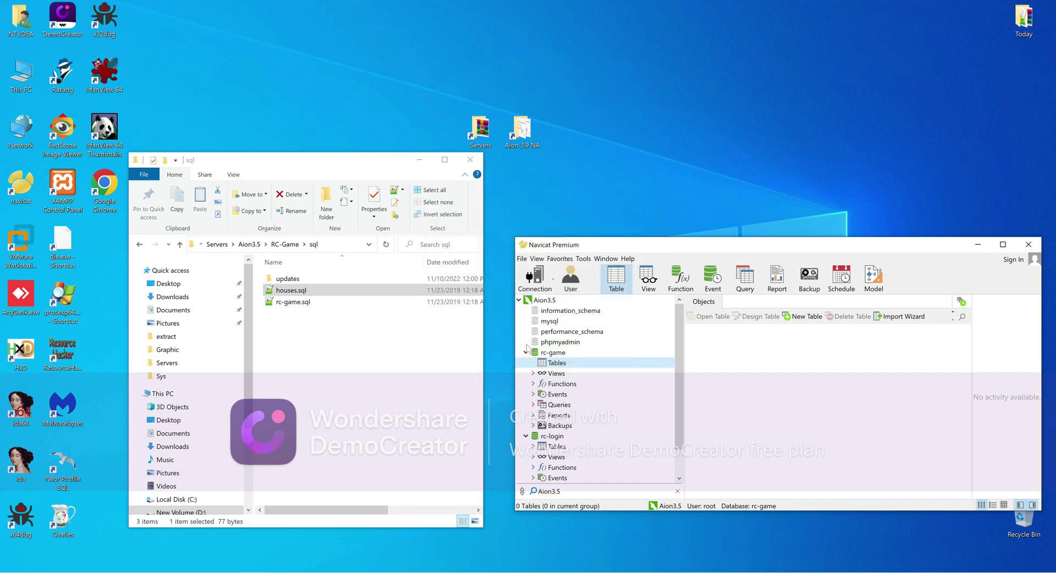
left_click(298, 290)
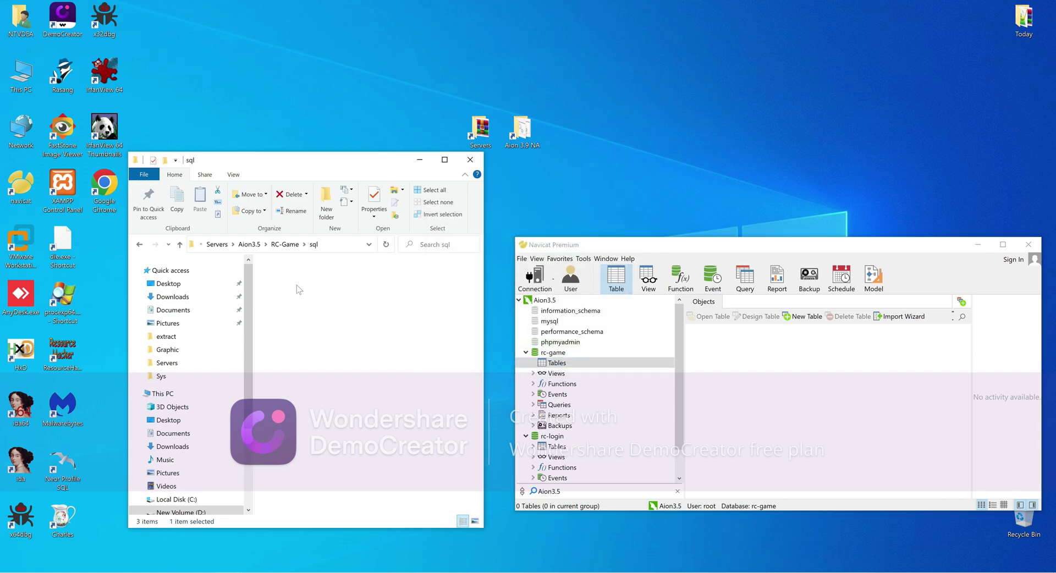
Step: Run the legion_history.sql update script against rc-game
left_click(299, 312)
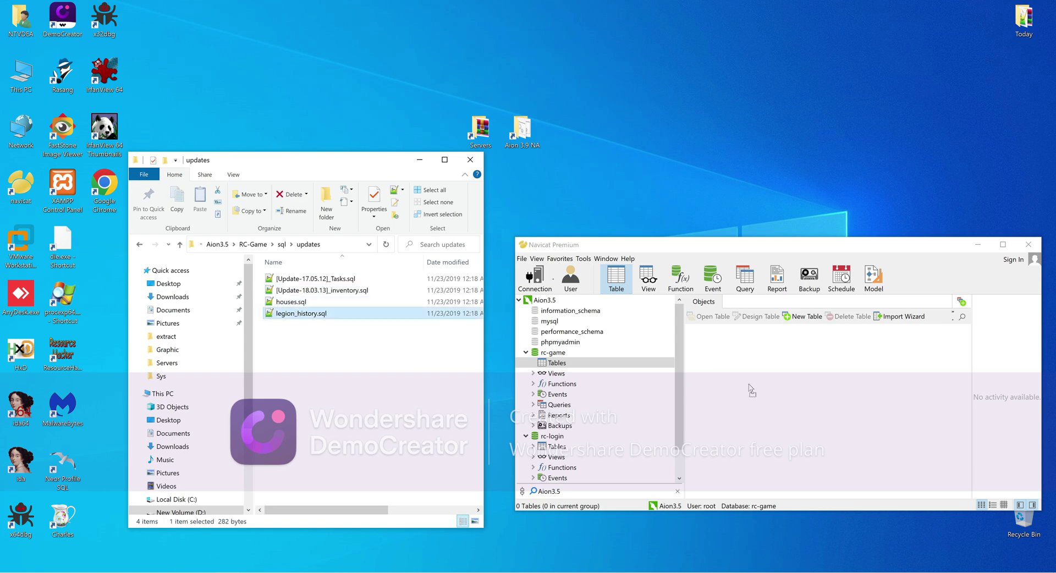
left_click_drag(300, 313, 688, 388)
left_click(566, 367)
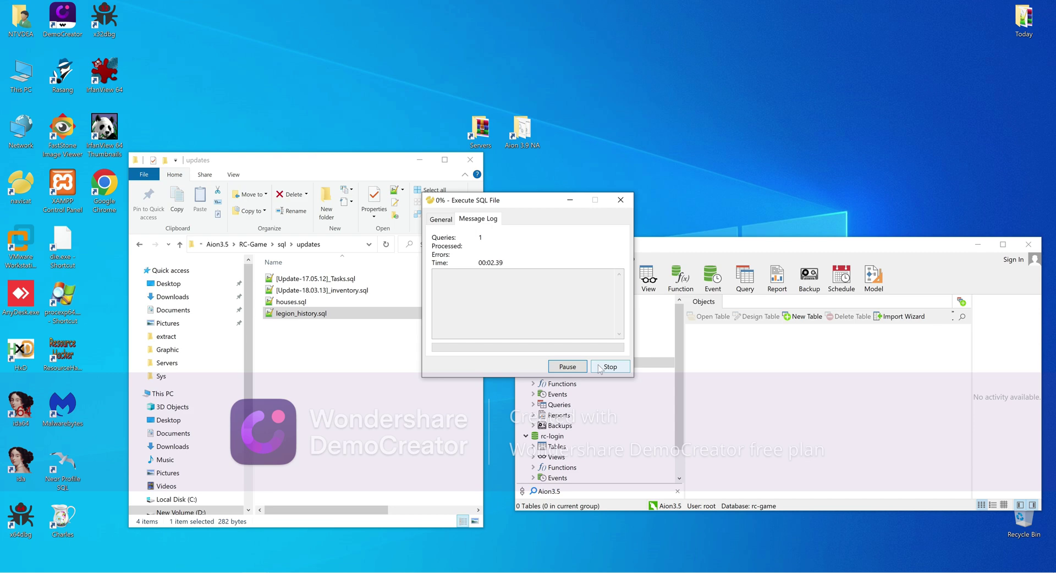
left_click(605, 366)
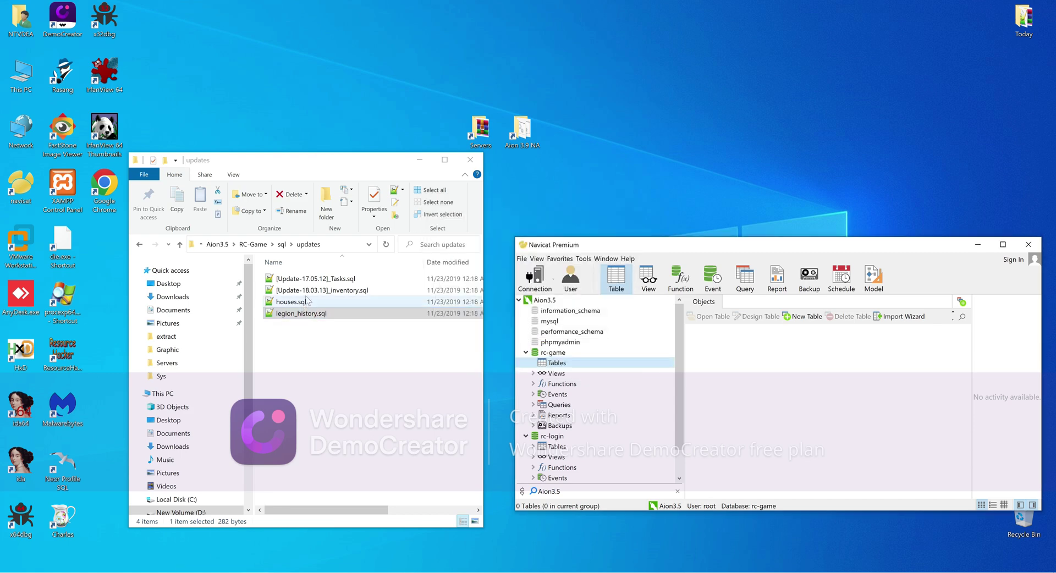
Step: Run [Update-18.03.13]_inventory.sql and [Update-17.05.12]_Tasks.sql on rc-game, 1 query each
left_click(281, 246)
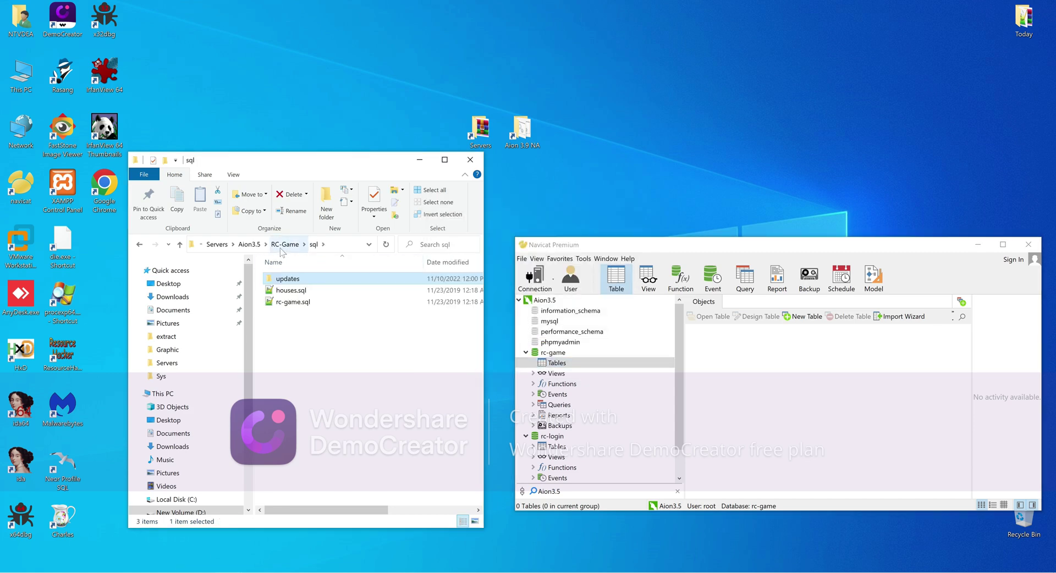
double_click(288, 278)
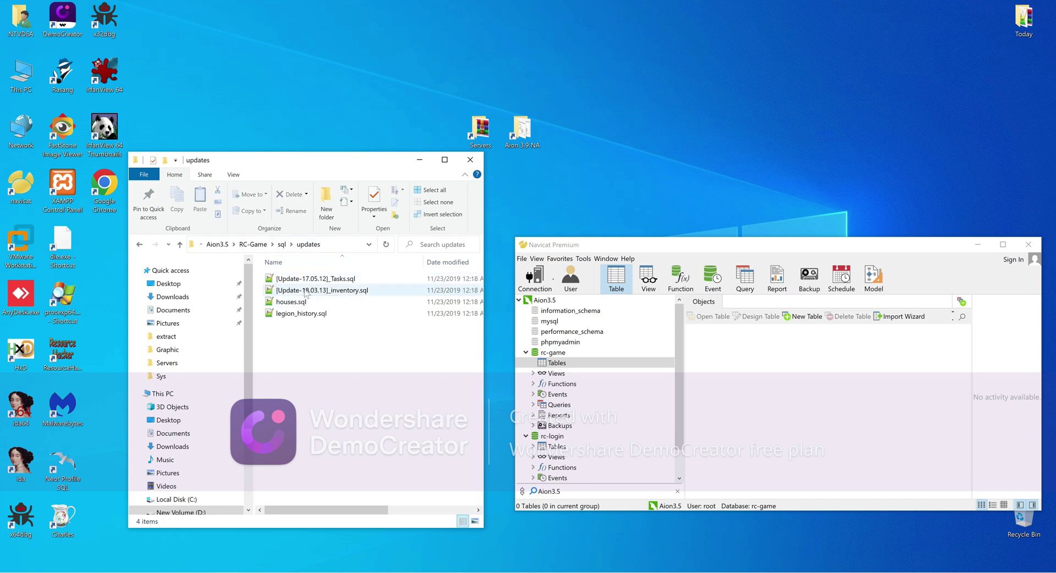
left_click(306, 291)
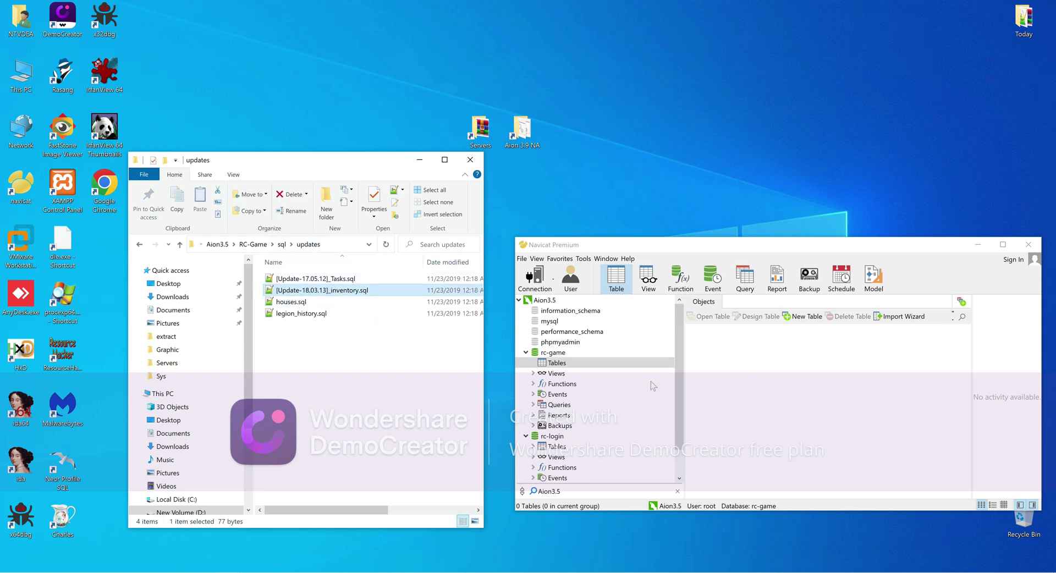
left_click_drag(653, 386, 653, 386)
left_click(567, 367)
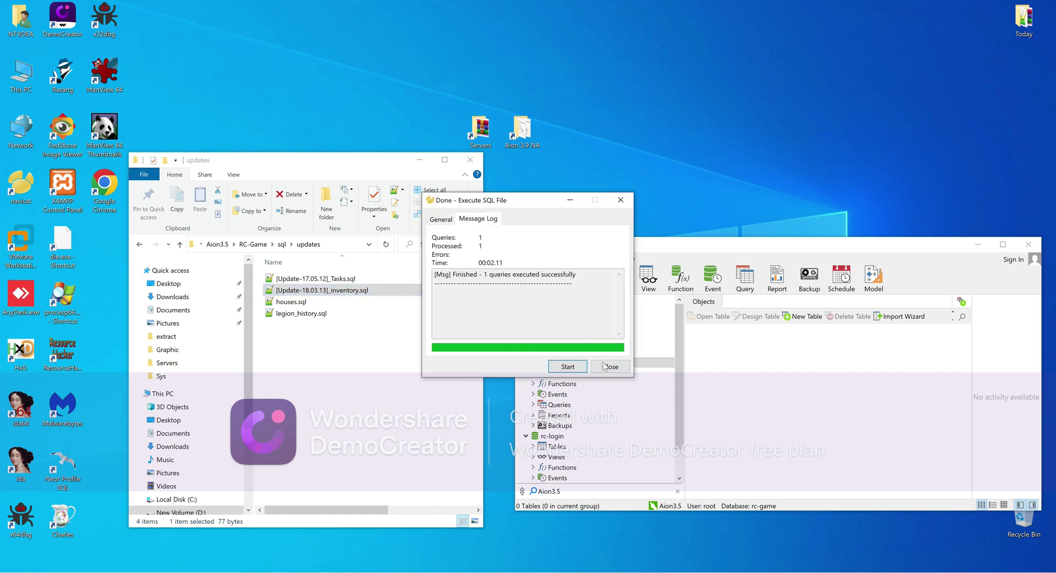
left_click(604, 367)
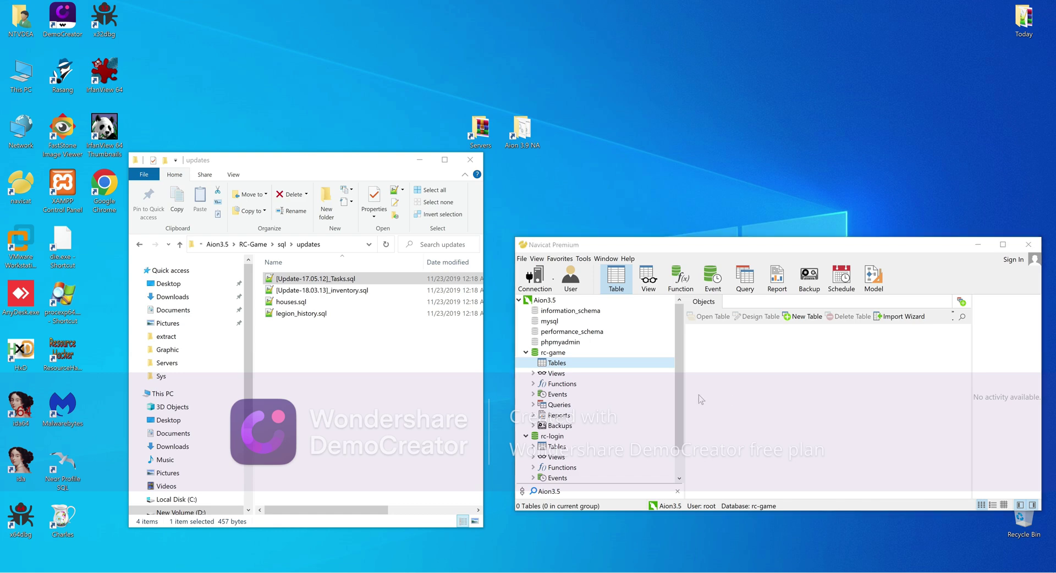
left_click_drag(700, 399, 700, 399)
left_click(568, 367)
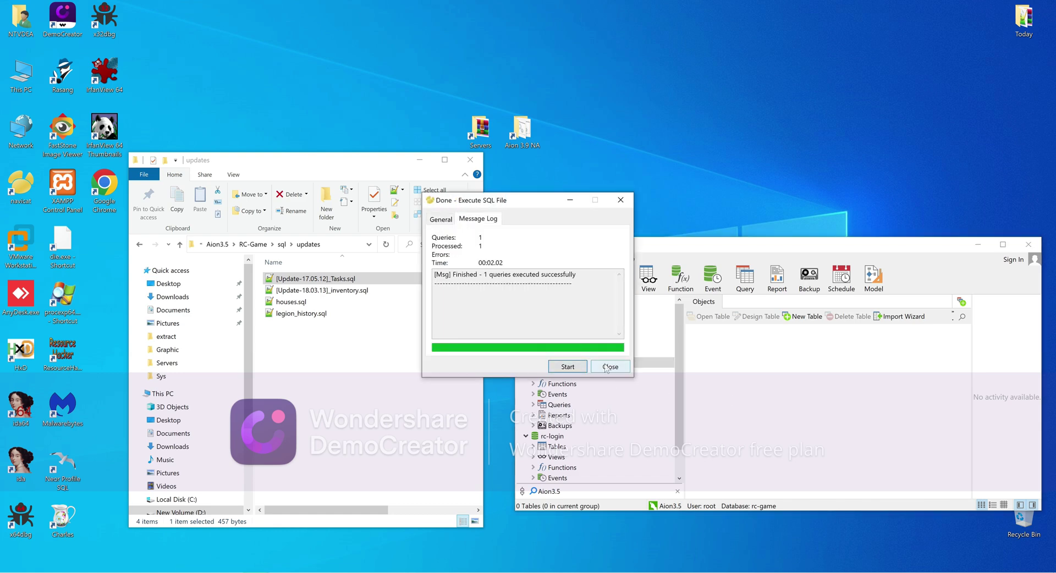
left_click(606, 368)
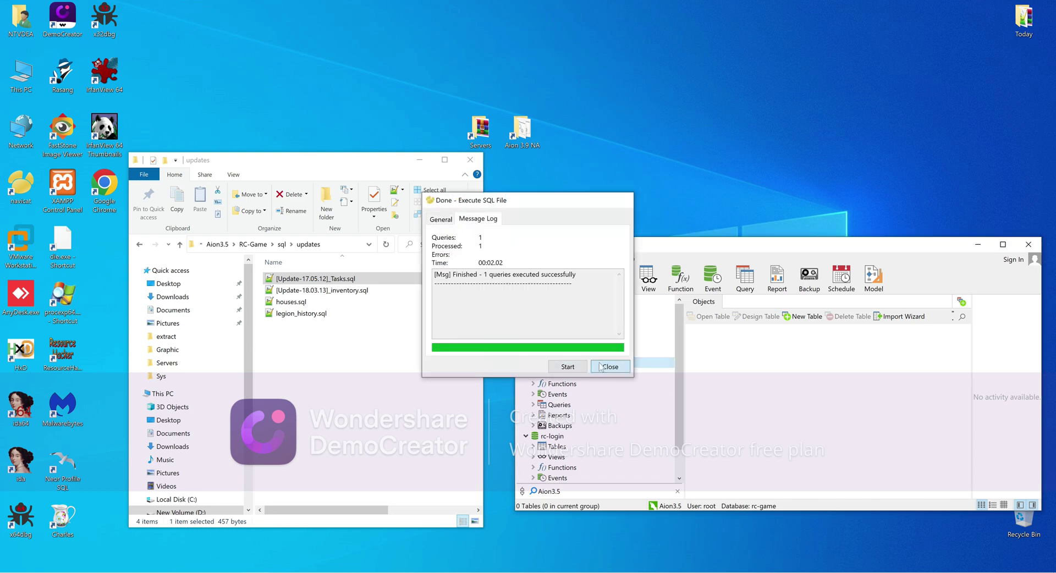
left_click(253, 244)
left_click_drag(326, 174, 327, 161)
Step: Collapse the rc-game and rc-login trees and minimise Navicat
left_click(251, 230)
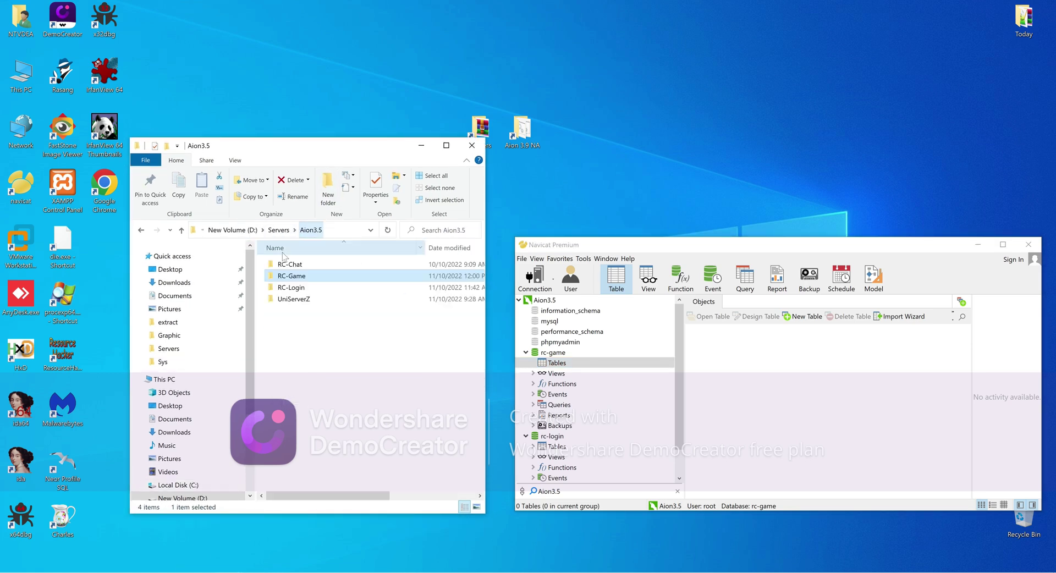
left_click(524, 352)
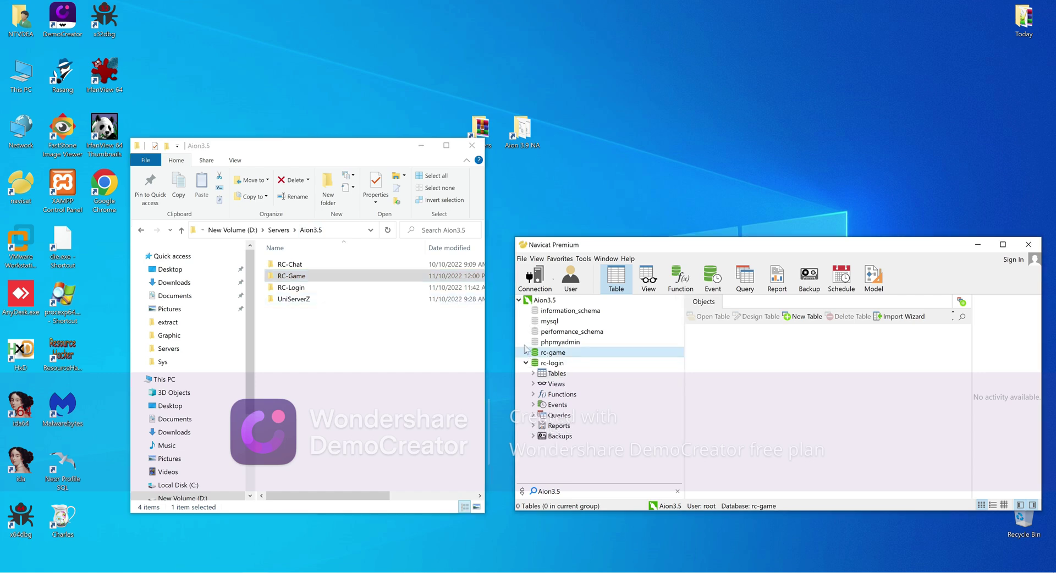
left_click(525, 363)
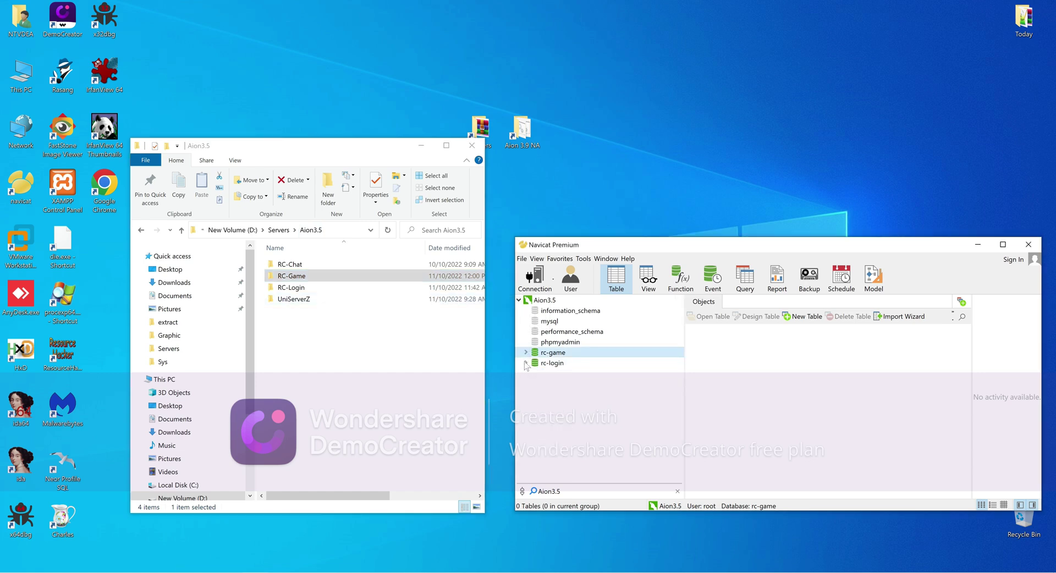
left_click(977, 245)
Step: Open chatserver.properties from Aion3.5\RC-Chat\config
left_click_drag(323, 145, 466, 111)
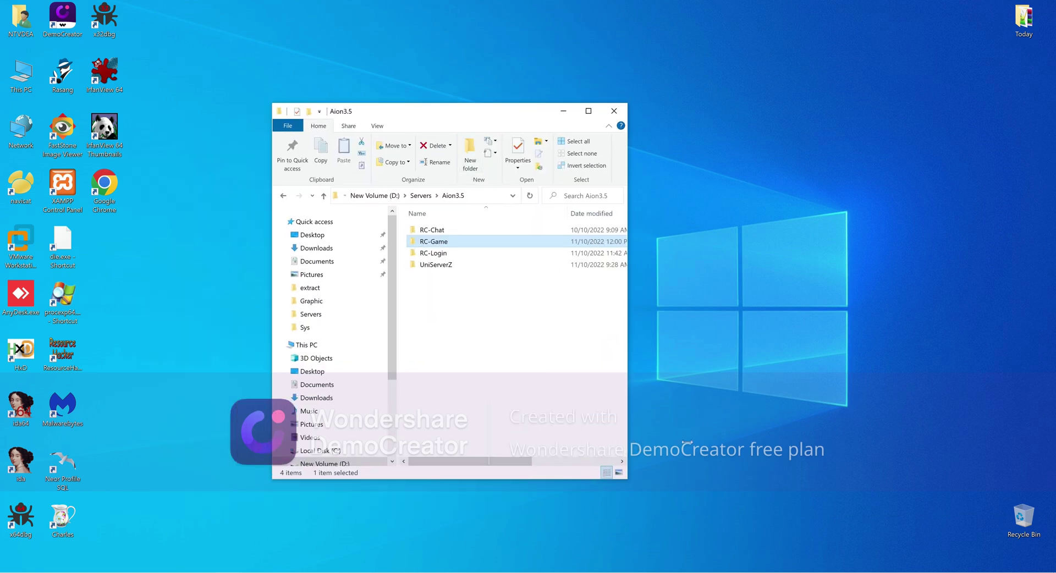
left_click_drag(627, 443, 703, 443)
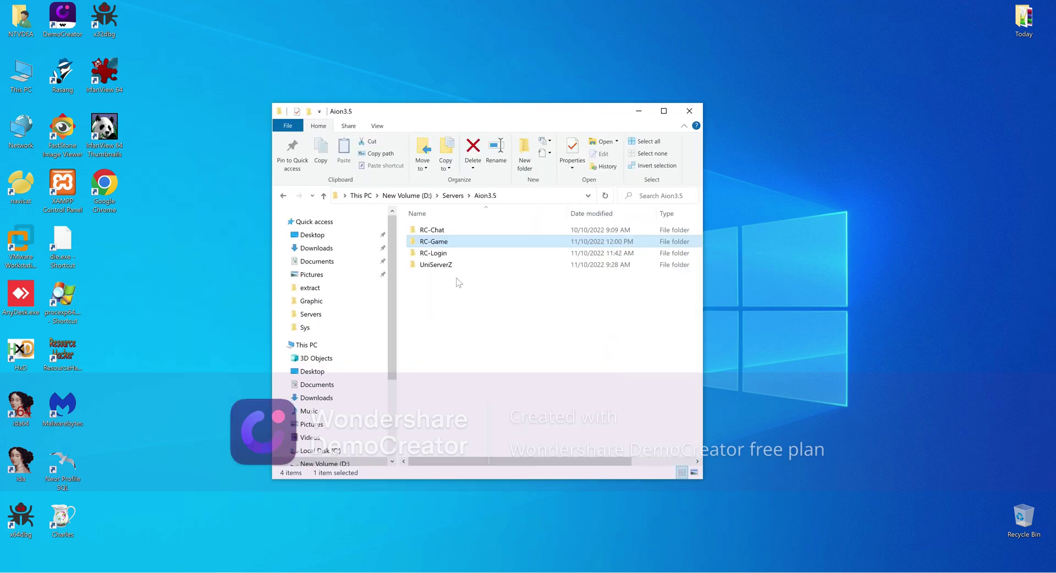
double_click(434, 230)
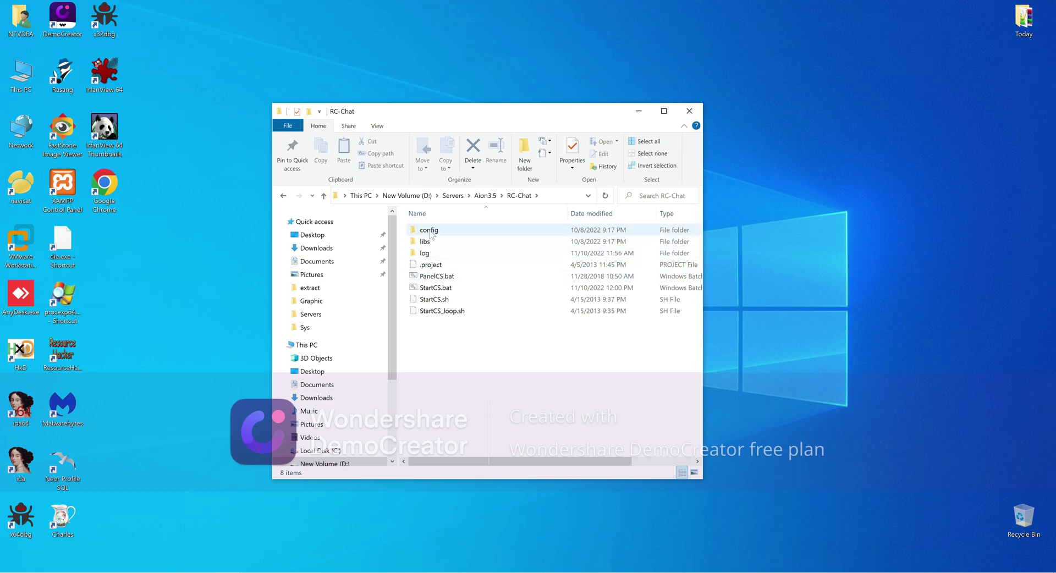
double_click(431, 231)
double_click(433, 230)
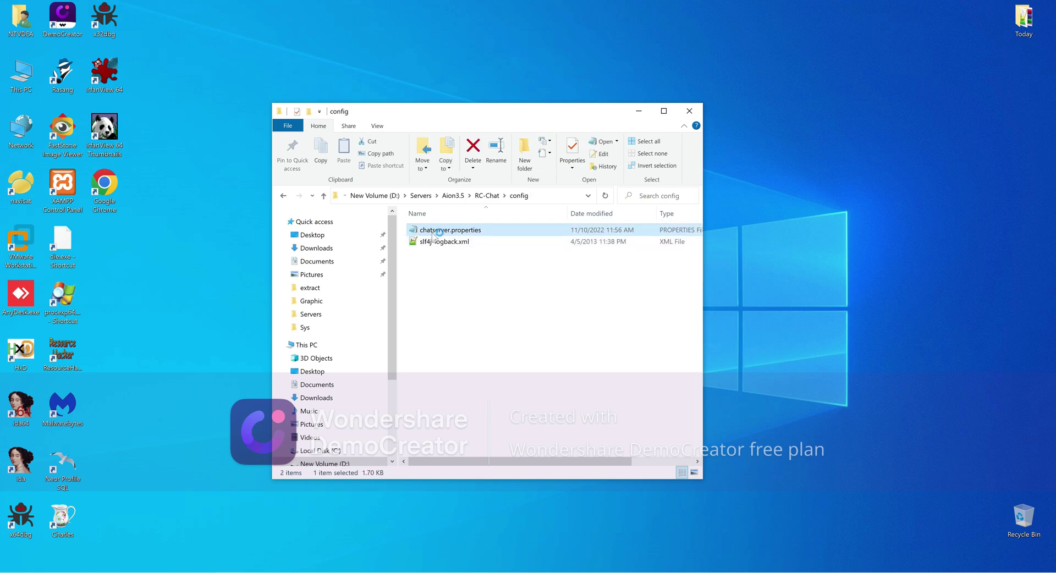
Step: Review the game-server password in chatserver.properties, then close the file
scroll(688, 335, "down", 5)
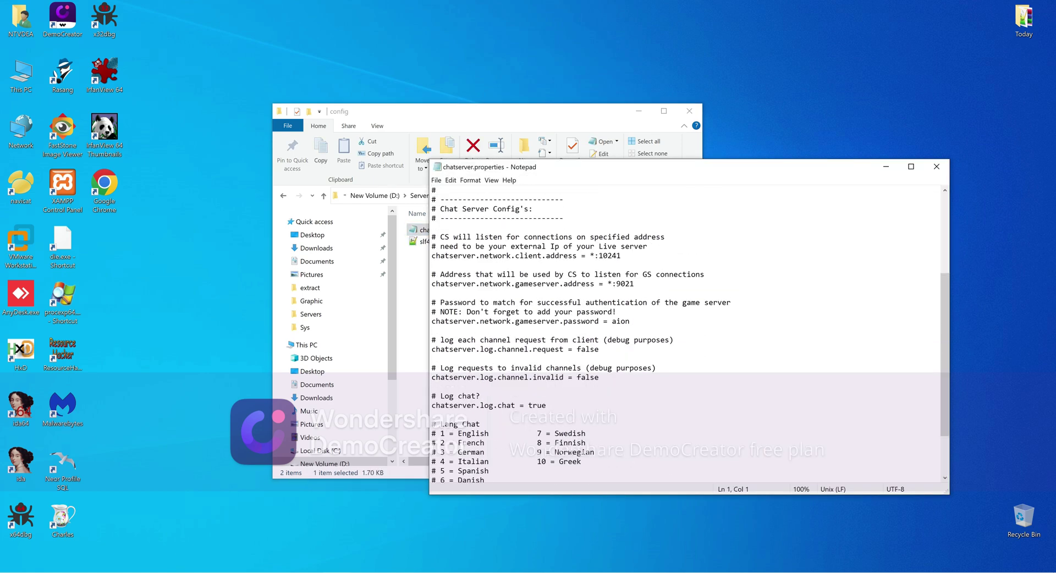
left_click_drag(625, 321, 617, 321)
double_click(620, 321)
scroll(620, 321, "down", 2)
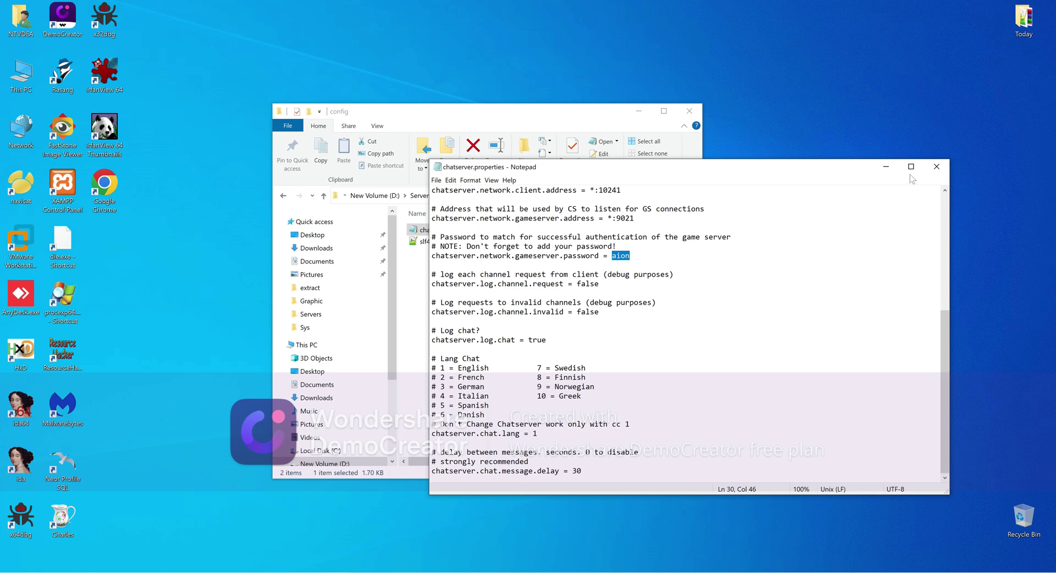
left_click(937, 169)
Step: Return to the RC-Chat folder and bring up the actions for StartCS.bat
left_click(486, 196)
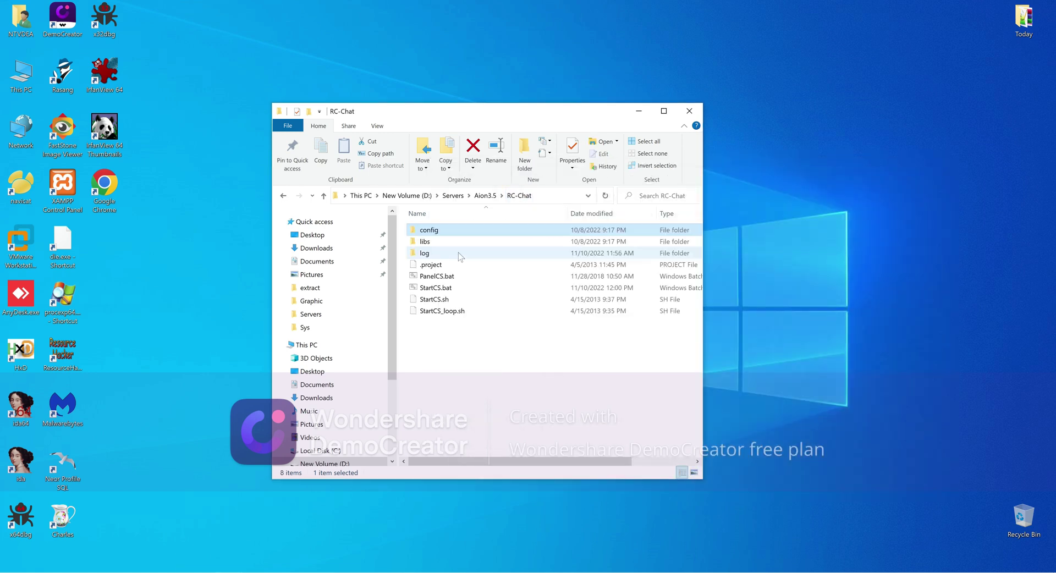
left_click(442, 285)
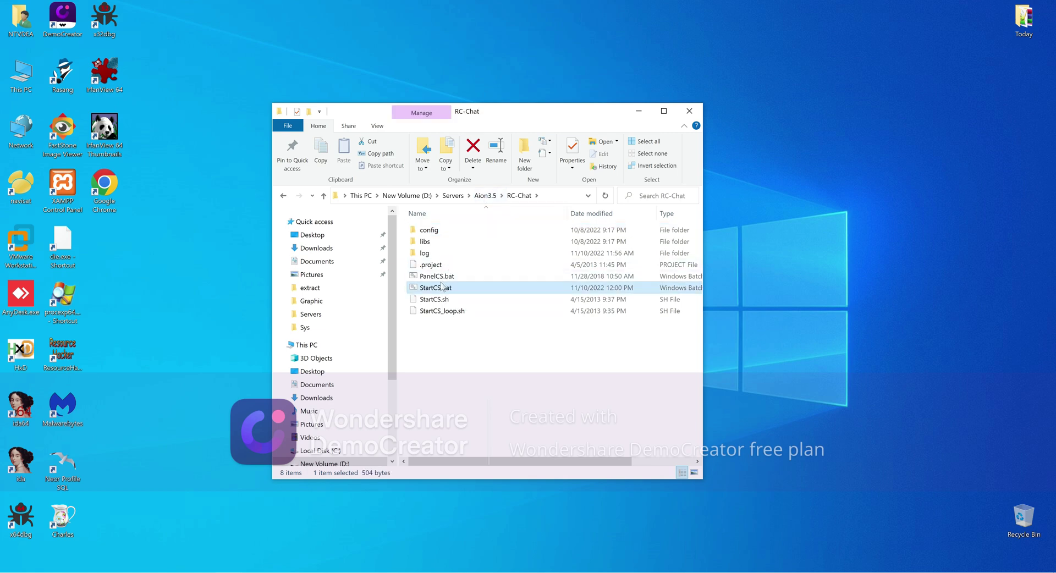
right_click(440, 282)
Step: Open StartCS.bat for editing and copy the D:\Servers\JavaJDK_6\bin path from the address bar
left_click(453, 300)
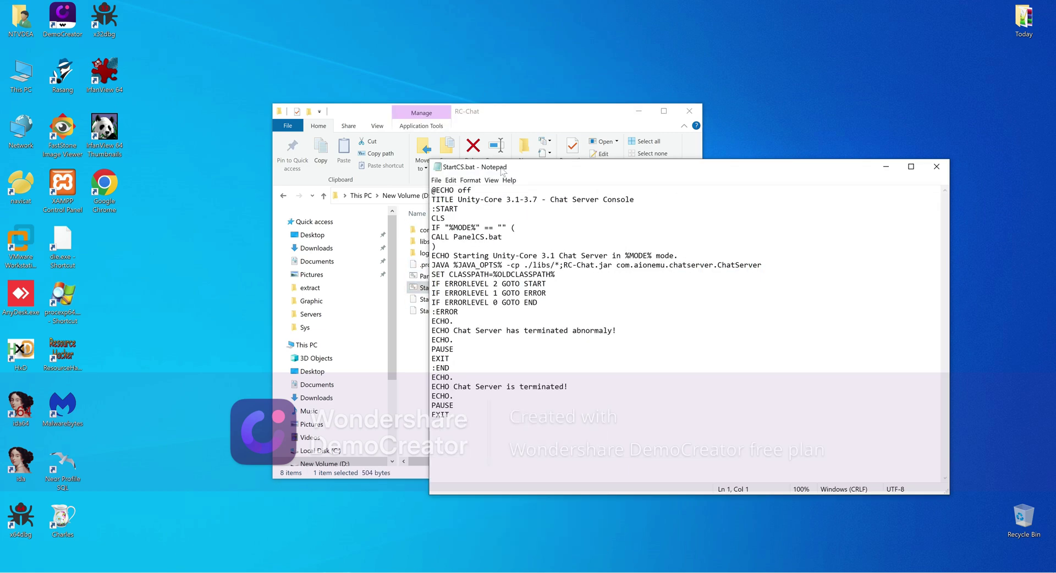
left_click_drag(484, 167, 618, 165)
left_click(484, 196)
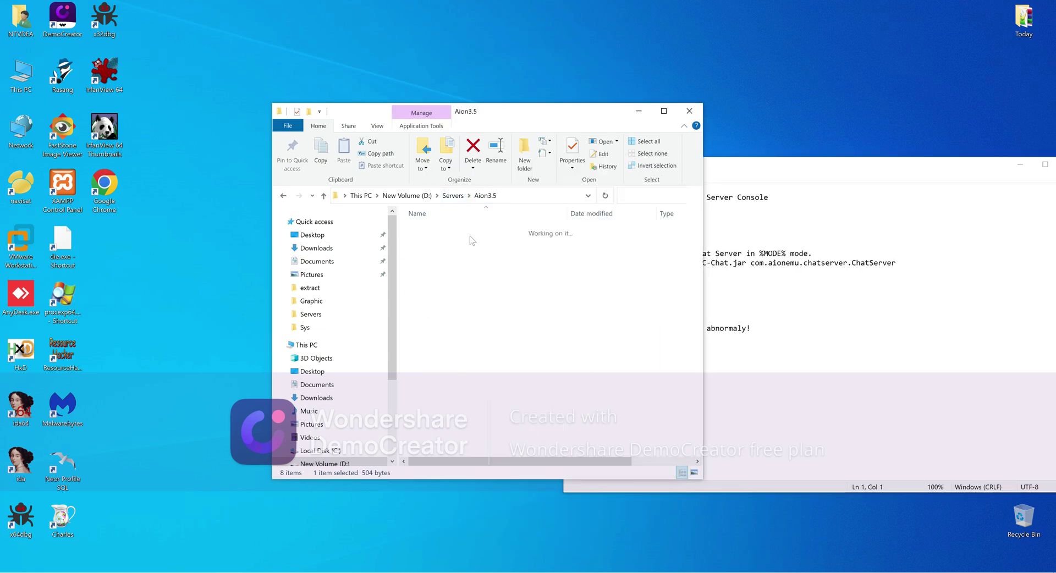
left_click(452, 195)
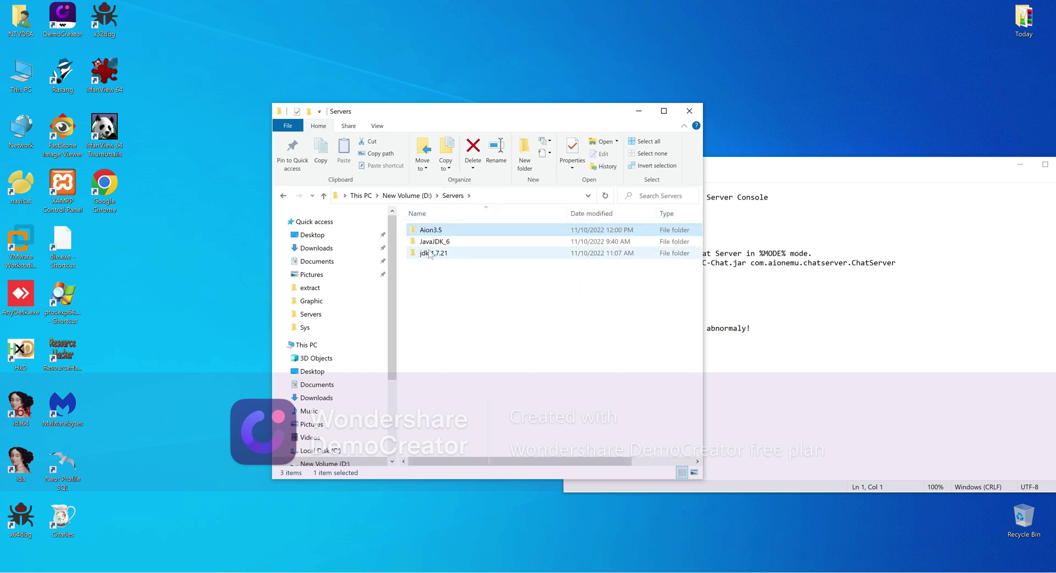
double_click(434, 242)
double_click(432, 231)
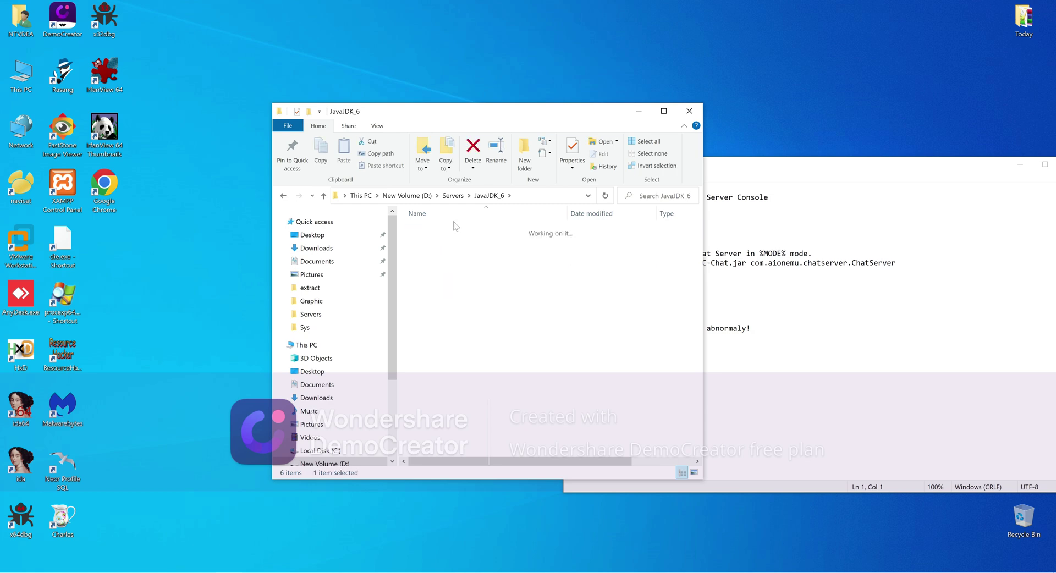
left_click(549, 196)
key("ctrl+c")
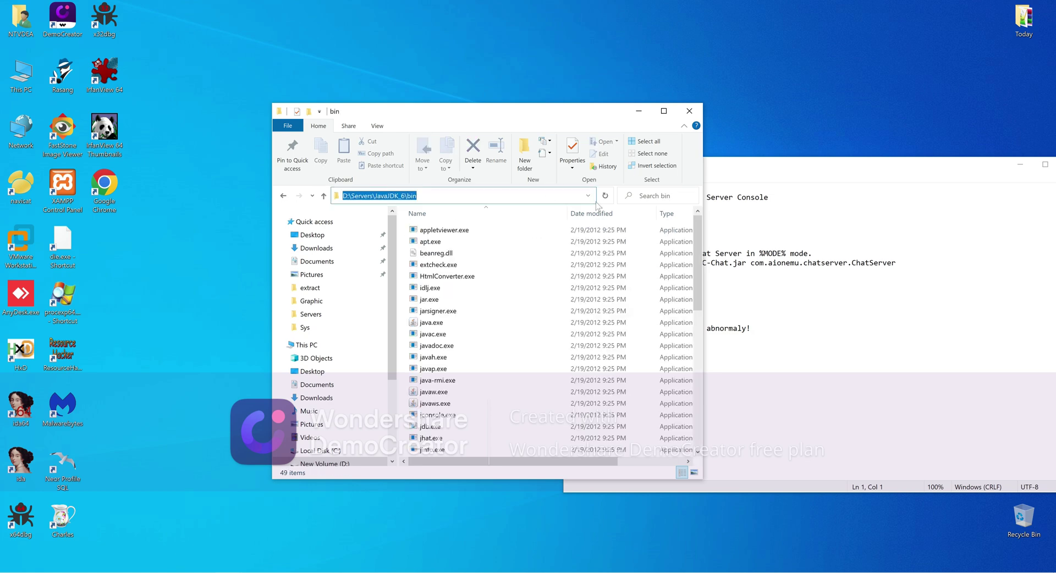
Step: Insert a PATH=D:\Servers\JavaJDK_6\bin line after :START in StartCS.bat and close Notepad
left_click(636, 234)
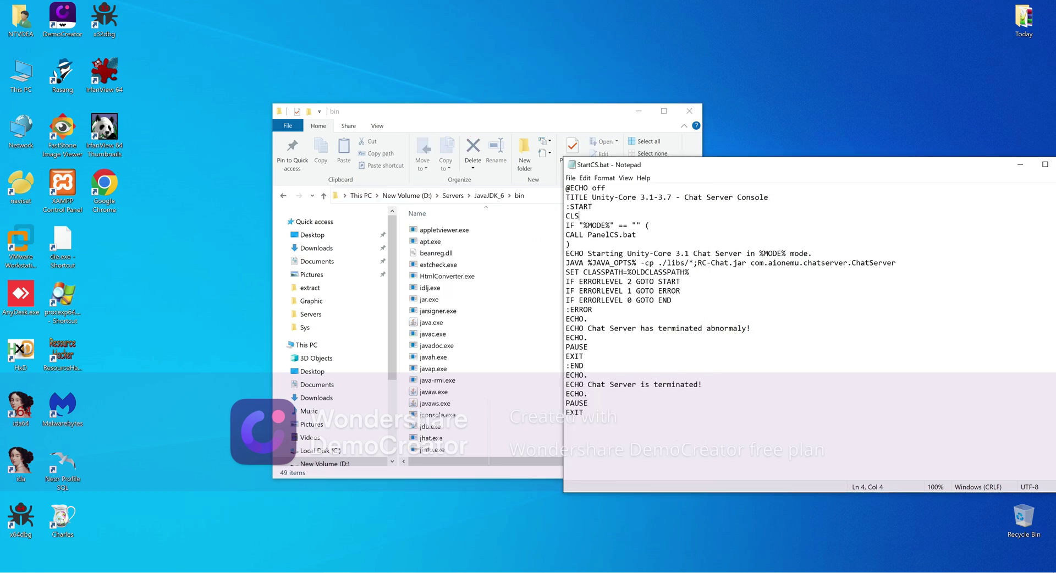
key("Return")
type("PATH=")
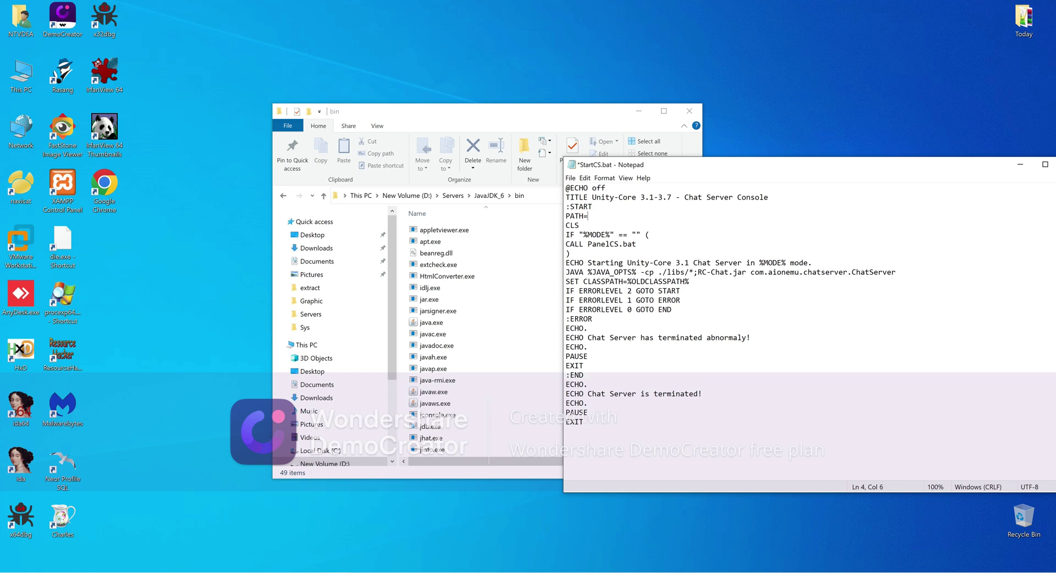
key("ctrl+v")
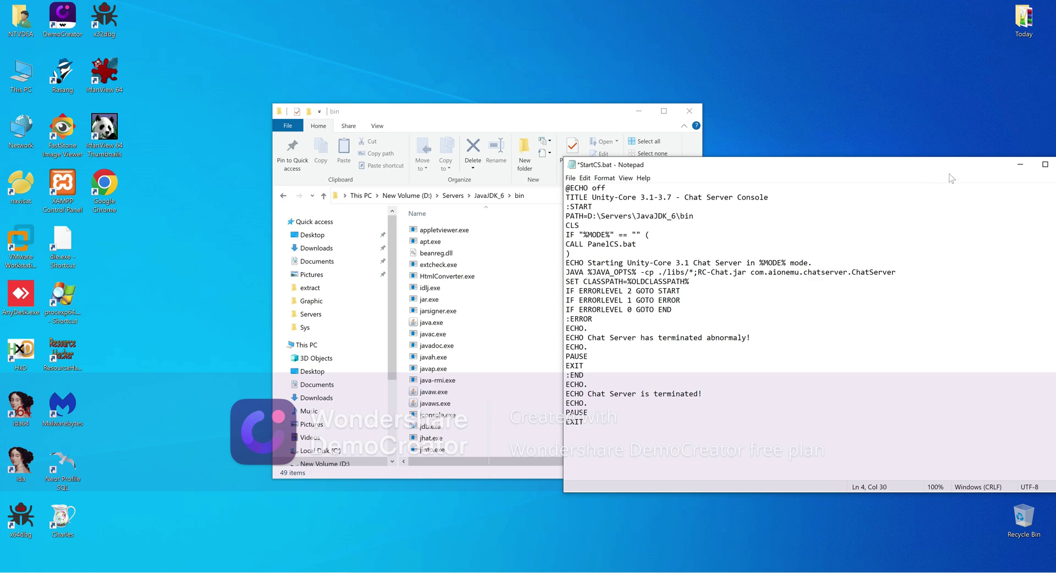
left_click_drag(969, 165, 921, 164)
left_click(1023, 164)
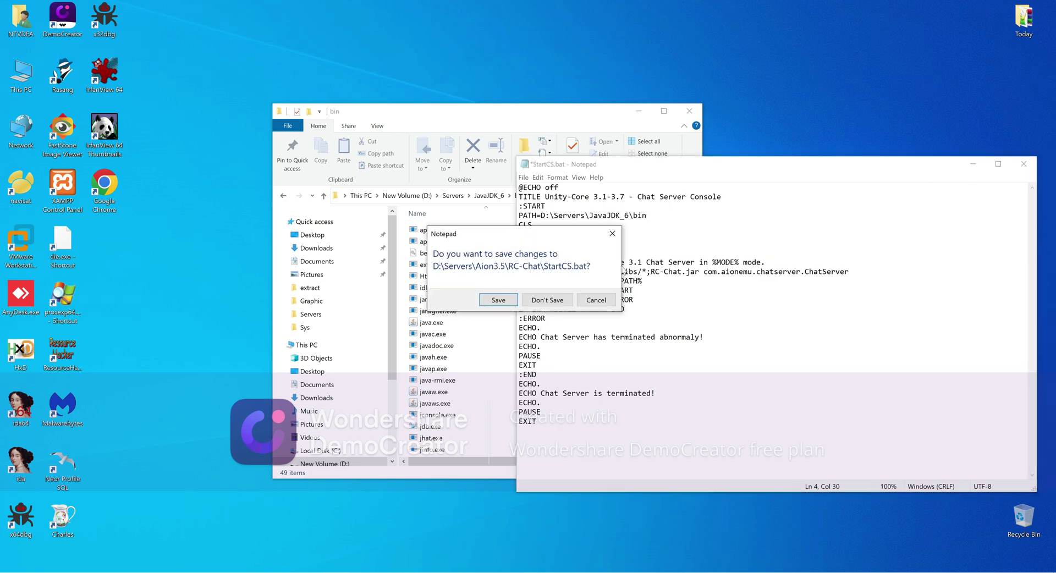
Step: Save StartCS.bat and browse back to Aion3.5\RC-Chat
left_click(503, 301)
left_click(453, 195)
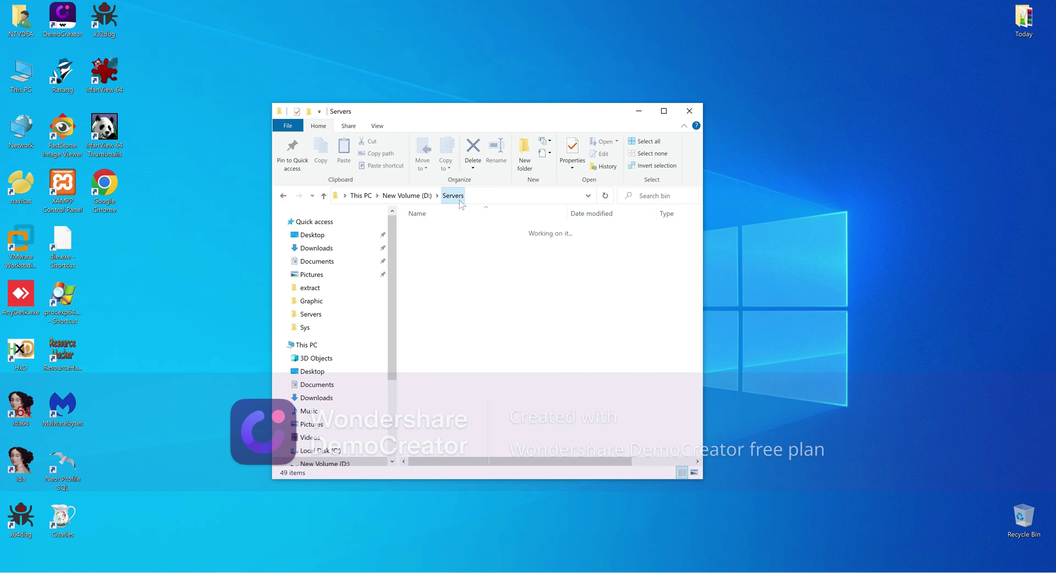
double_click(429, 230)
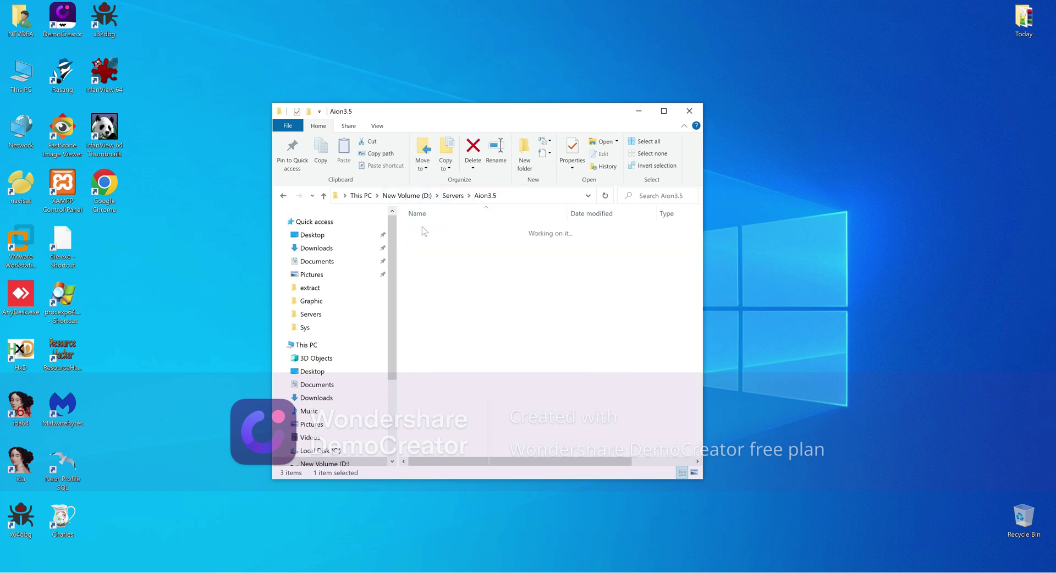
double_click(427, 231)
Step: Launch StartCS.bat in production mode 2, allow Java on public networks, and minimise the console
double_click(429, 287)
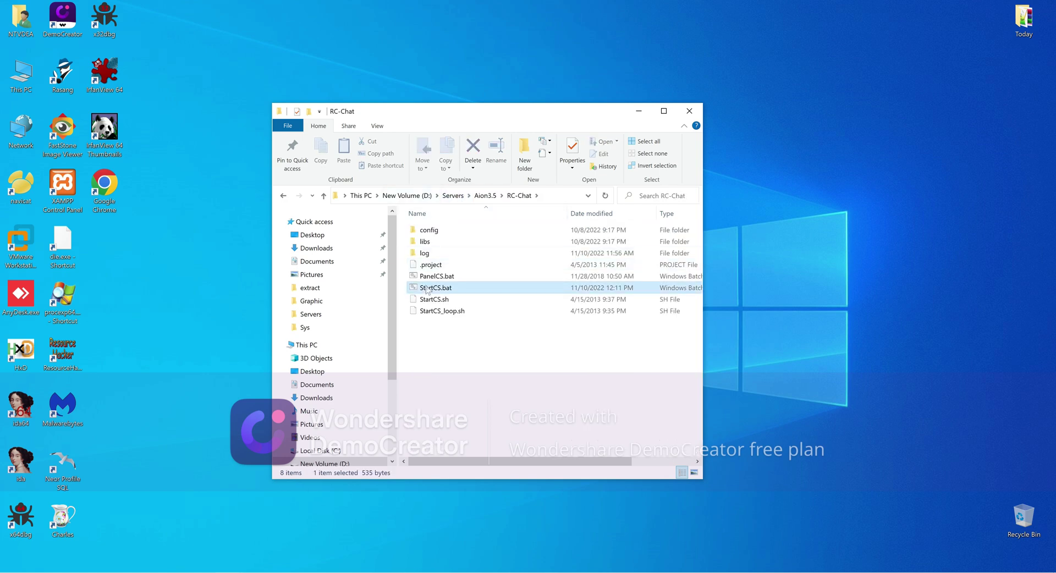
type("2")
key("Return")
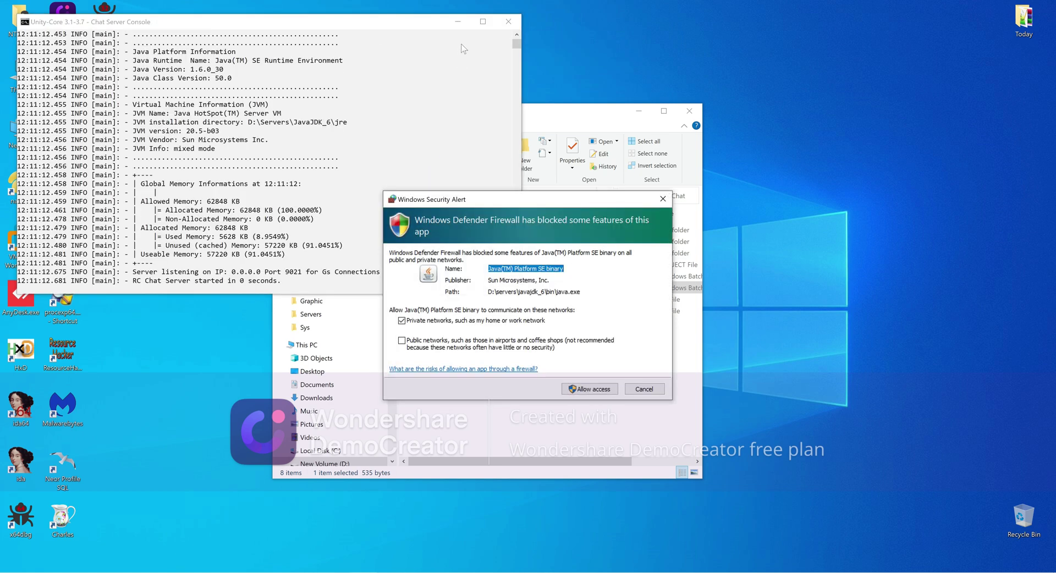
left_click(520, 343)
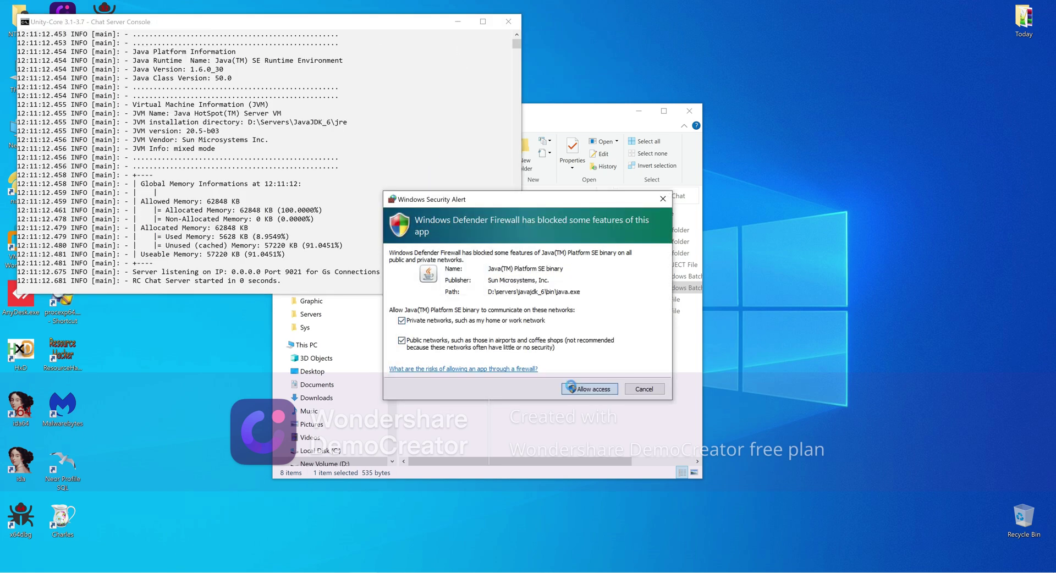
left_click(458, 23)
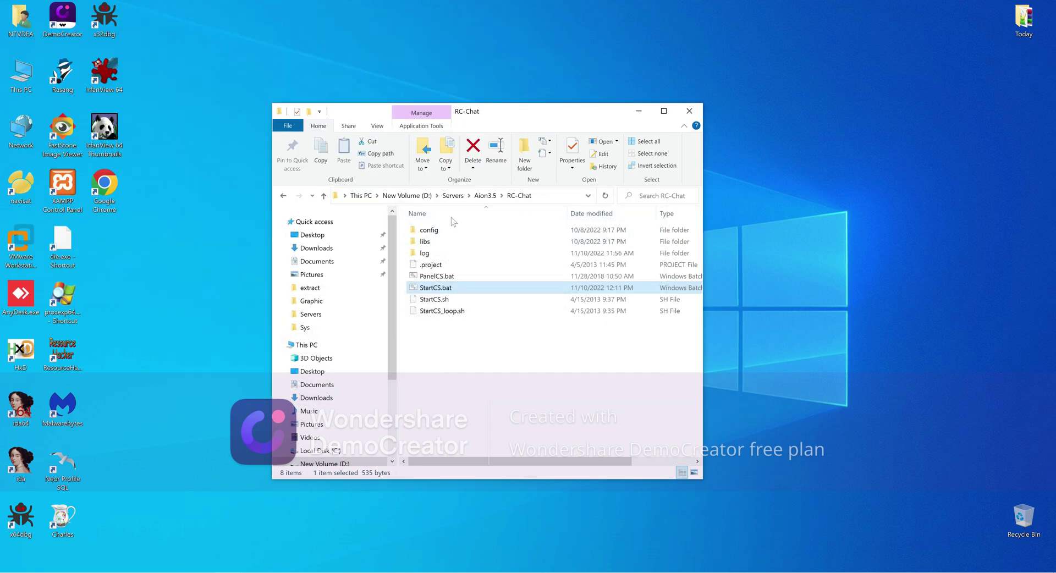
Step: Browse to RC-Login\config\network and open database.properties in Notepad
left_click(485, 195)
left_click(435, 254)
double_click(435, 254)
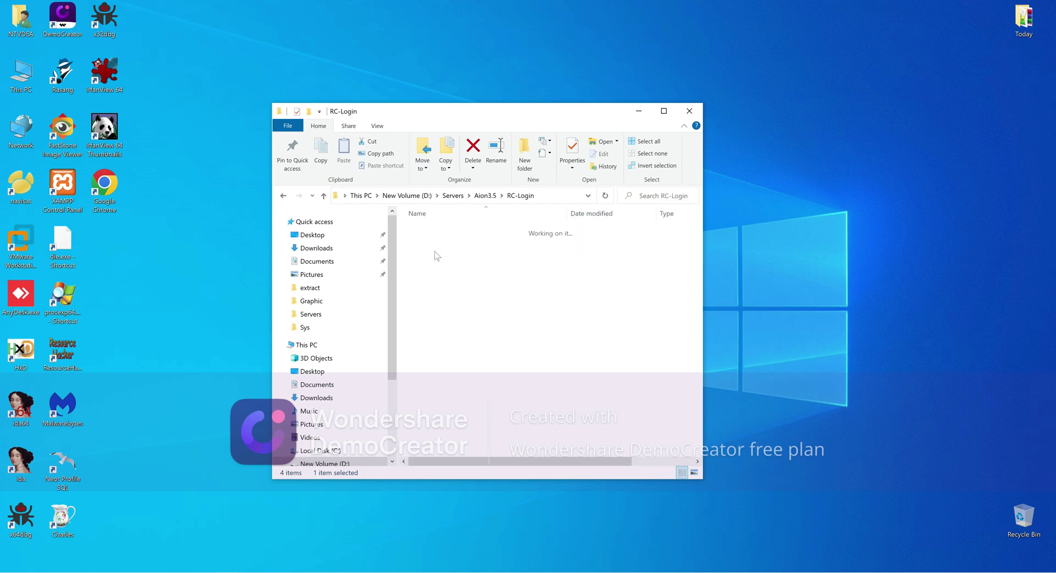
left_click(432, 232)
double_click(431, 233)
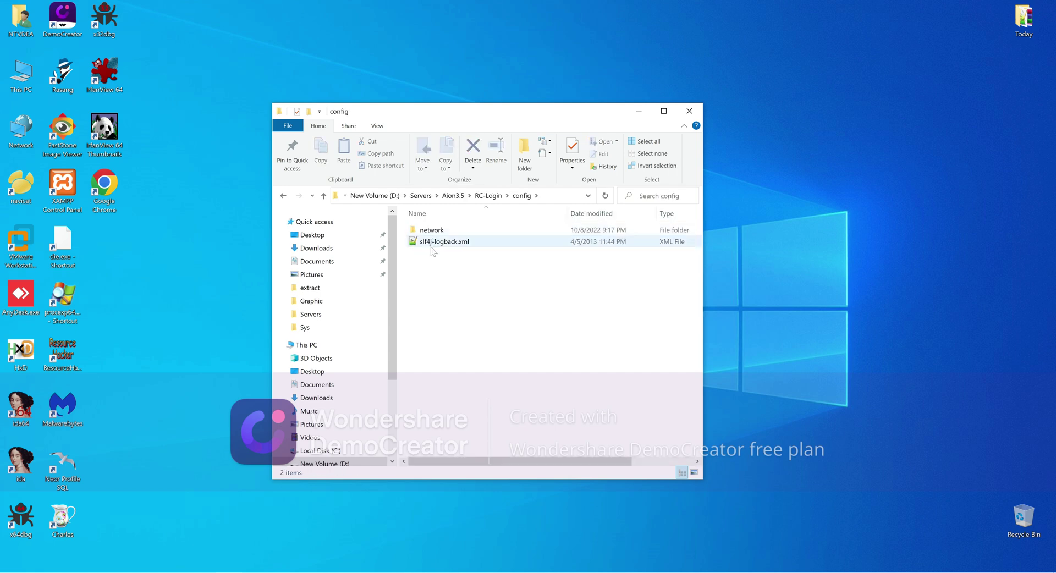
left_click(431, 234)
double_click(432, 233)
double_click(431, 231)
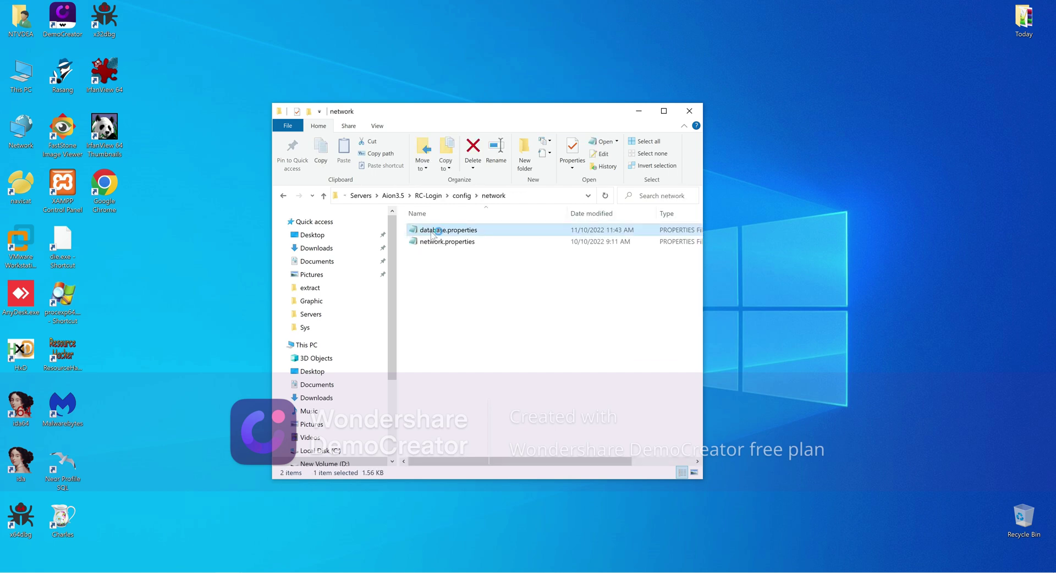
Step: Match the URL's rc-login database against Navicat, check user root and the password, then close
left_click_drag(642, 165, 519, 137)
left_click_drag(584, 384, 611, 383)
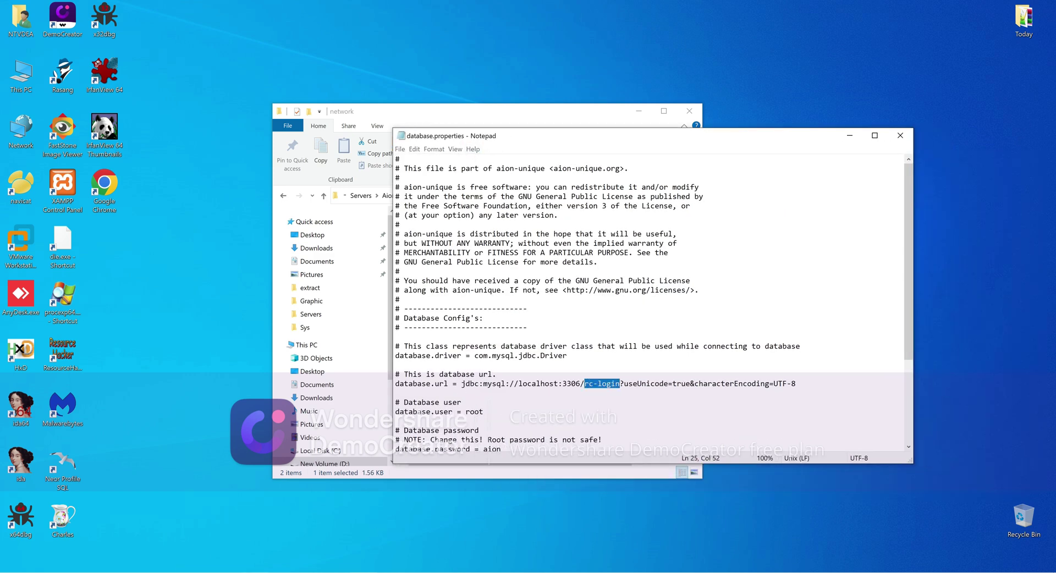
key("alt+Tab")
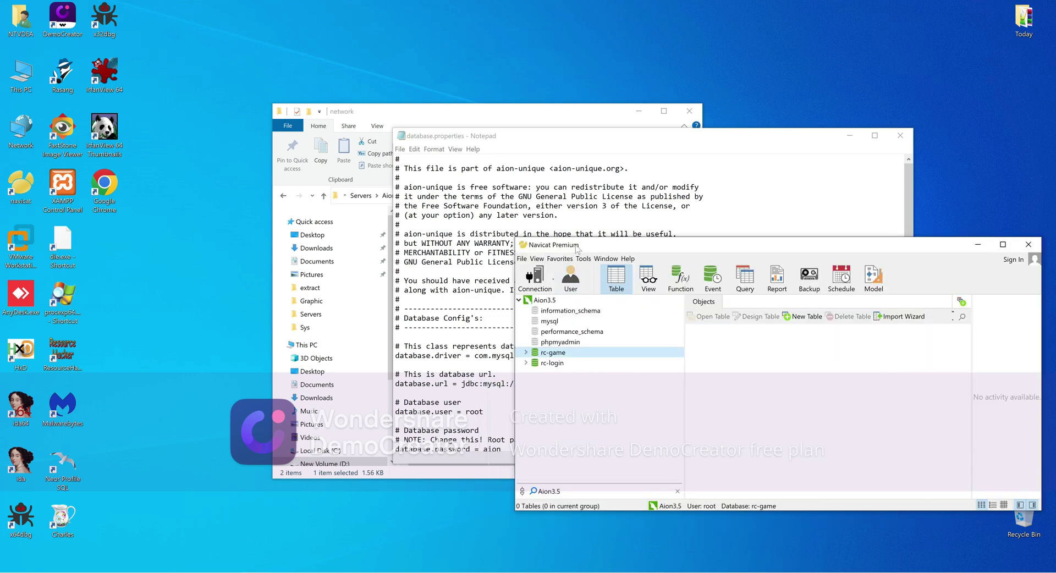
left_click_drag(579, 246, 729, 209)
left_click(701, 328)
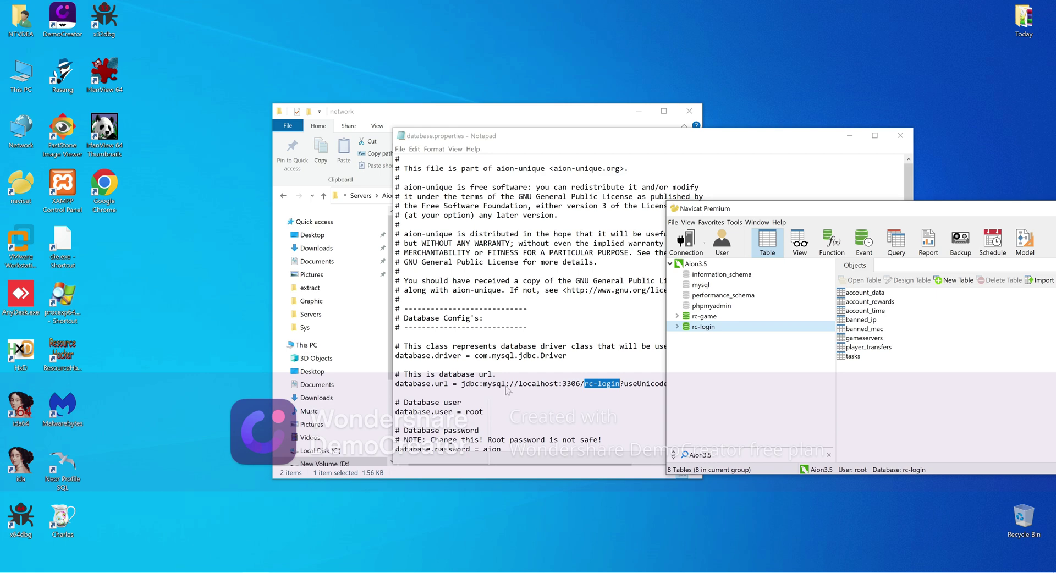
left_click(474, 411)
double_click(474, 411)
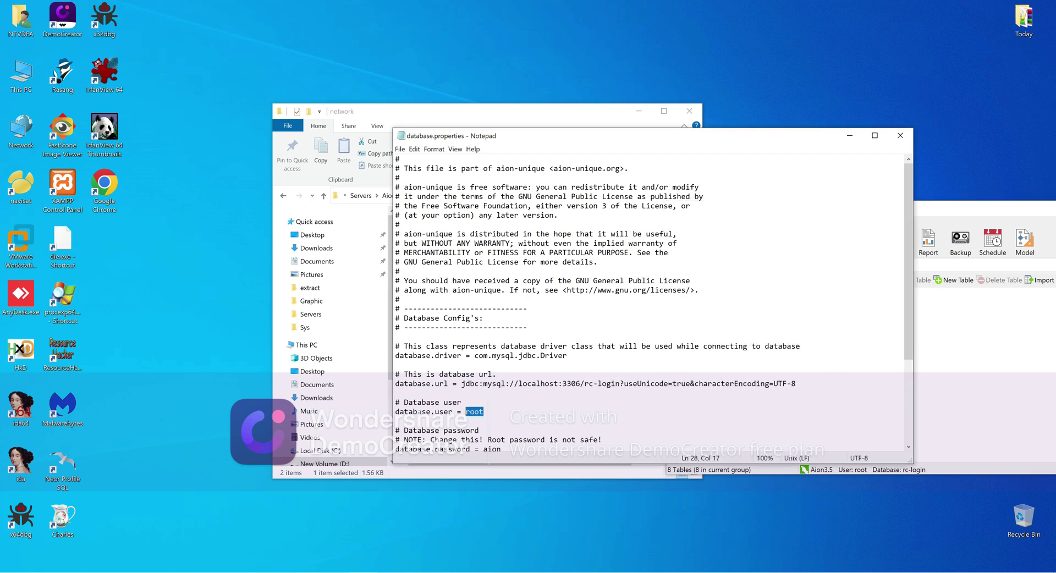
scroll(474, 411, "down", 3)
double_click(491, 365)
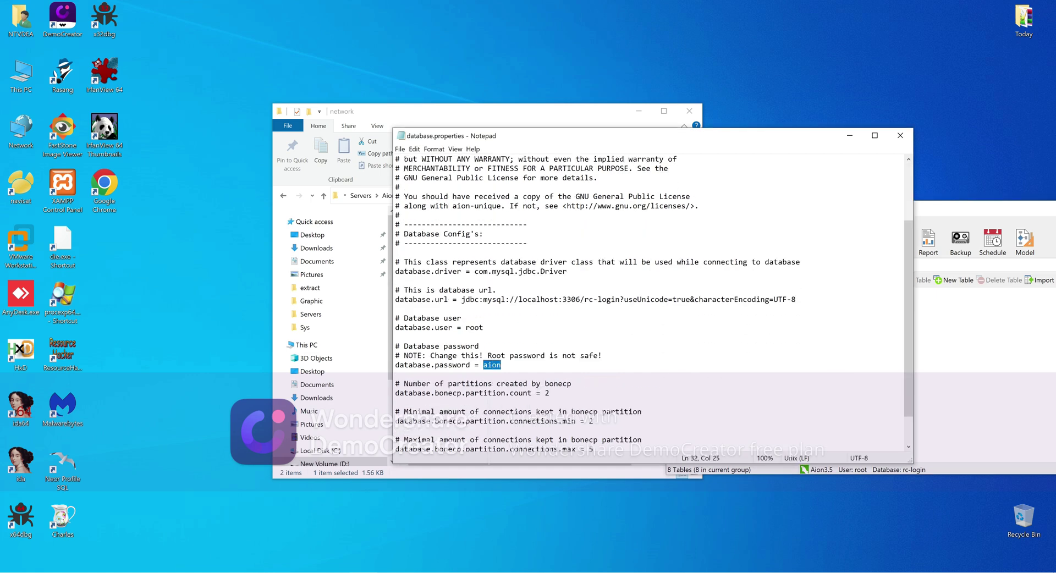
scroll(491, 365, "down", 2)
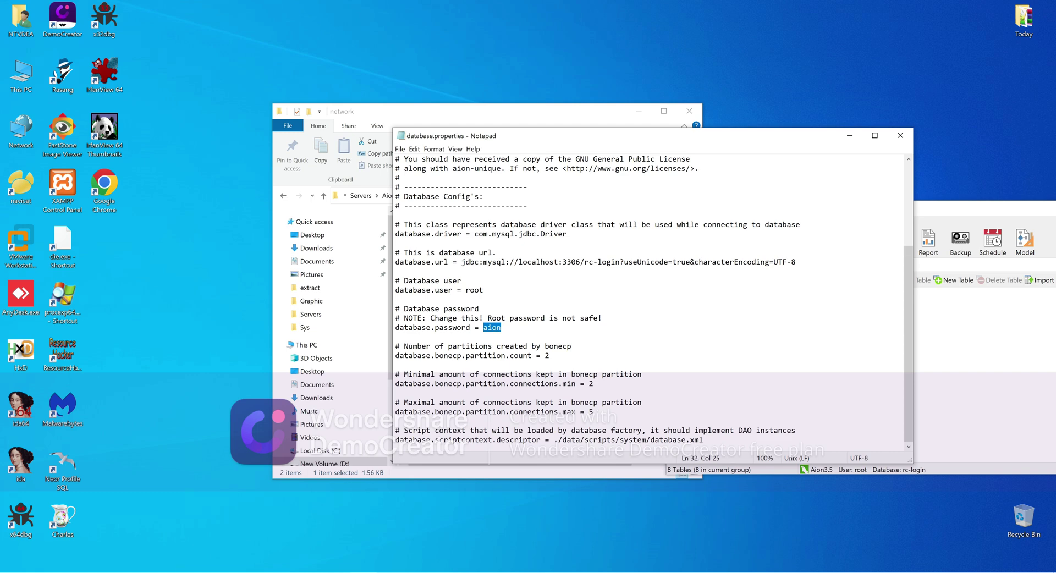
left_click(900, 135)
Step: Confirm loginserver.accounts.autocreate = true in RC-Login's network.properties, close it, and return to config
double_click(447, 242)
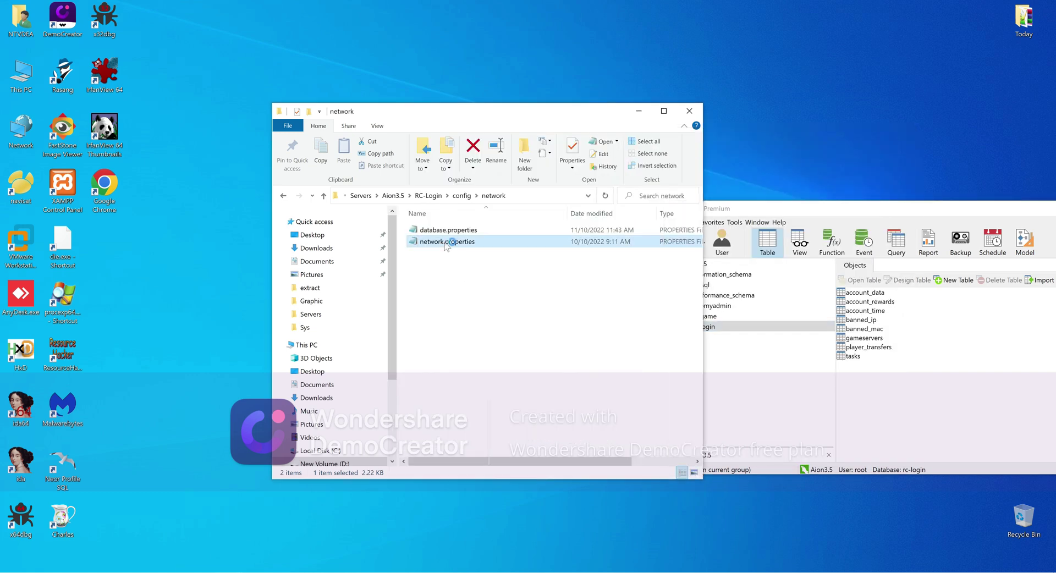
left_click_drag(607, 138, 420, 99)
scroll(406, 139, "down", 1)
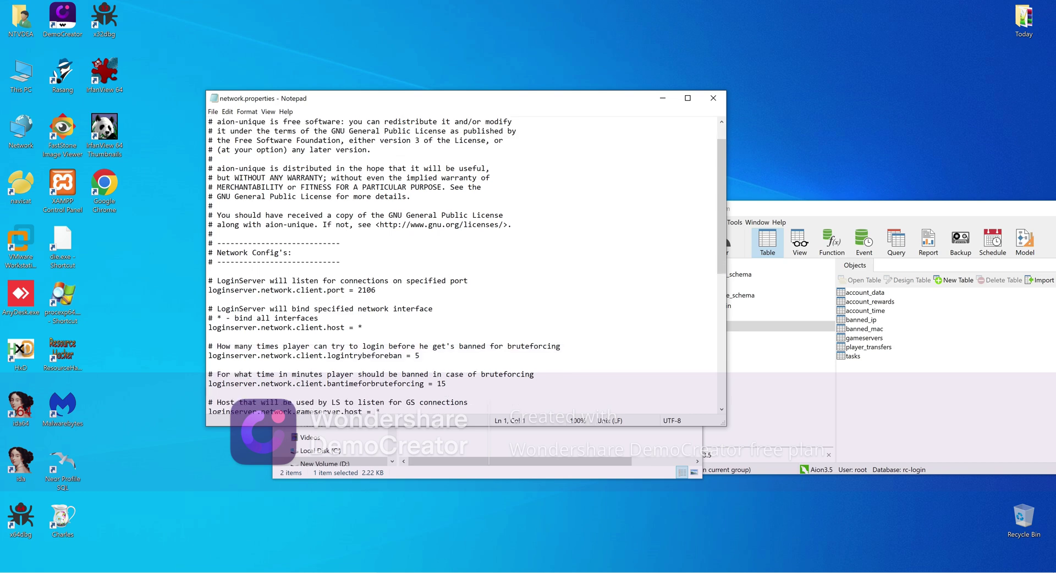
scroll(462, 263, "down", 4)
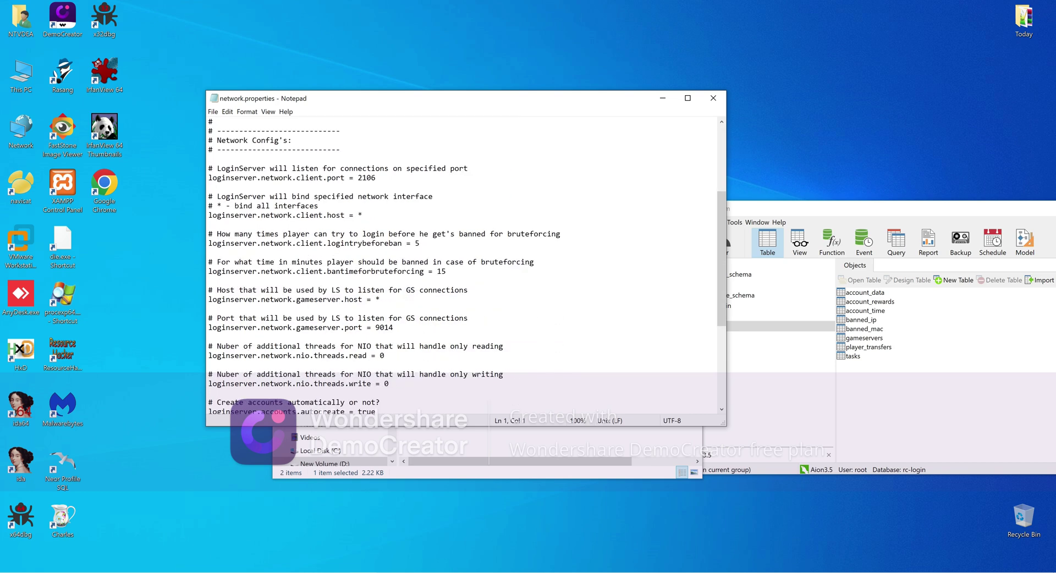
scroll(461, 264, "down", 2)
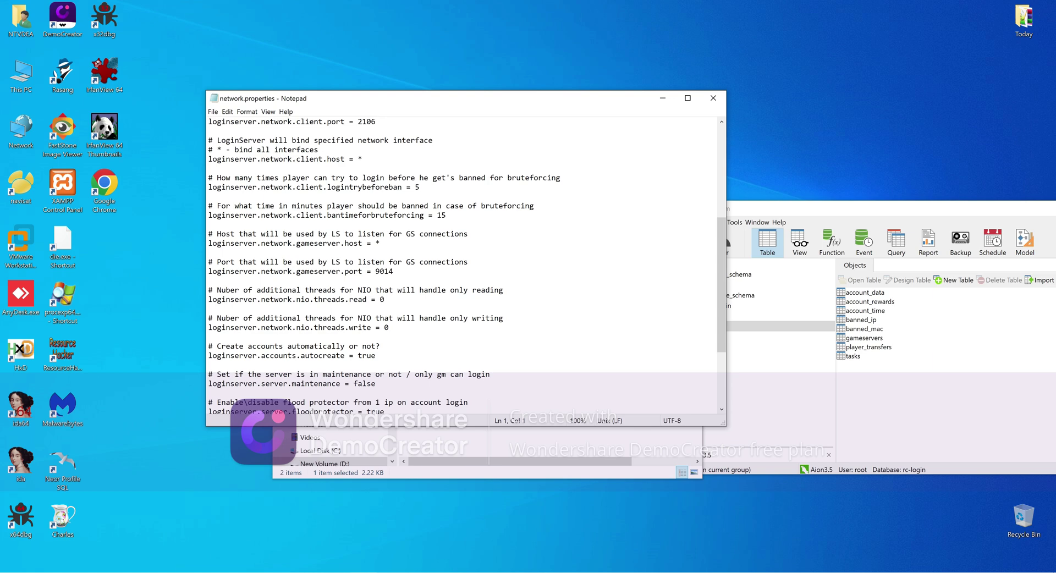
left_click(209, 365)
key("shift+Up")
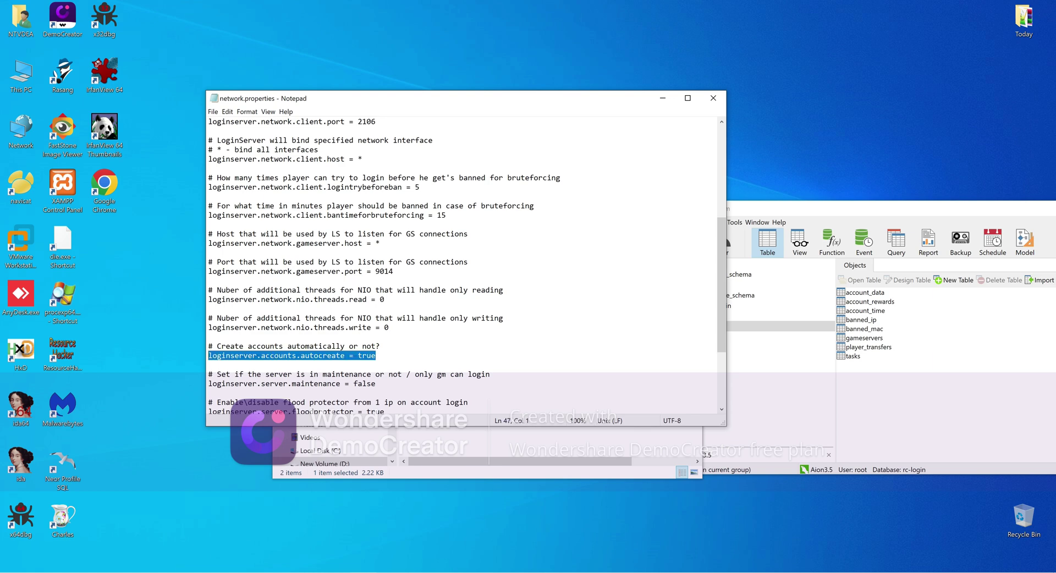
scroll(462, 264, "down", 4)
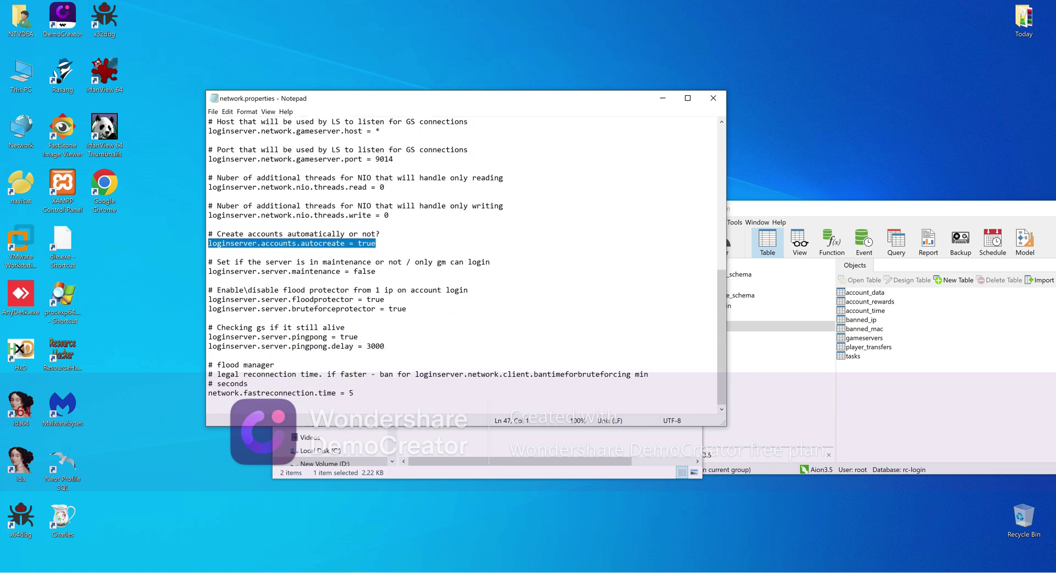
key("End")
key("ctrl+shift+Left")
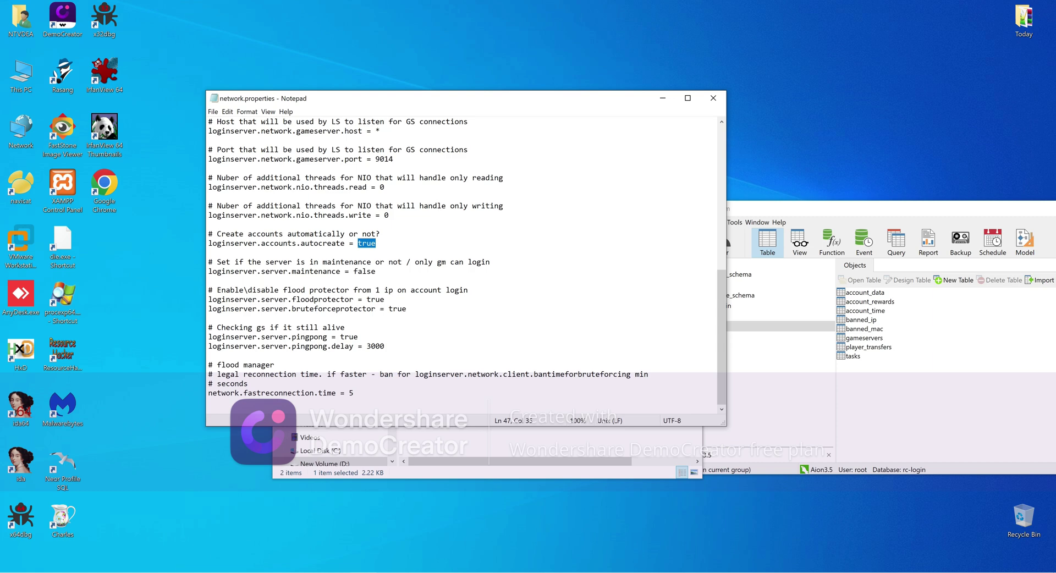
left_click(713, 99)
left_click(462, 197)
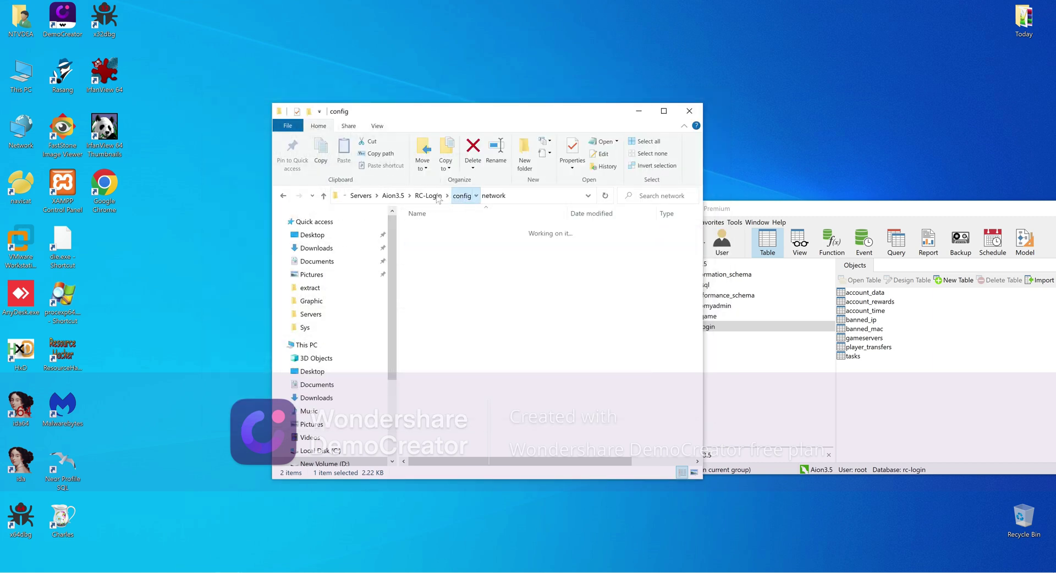
Step: Add a PATH=D:\Servers\JavaJDK_6\bin line after :START in StartLS.bat and save it
left_click(485, 196)
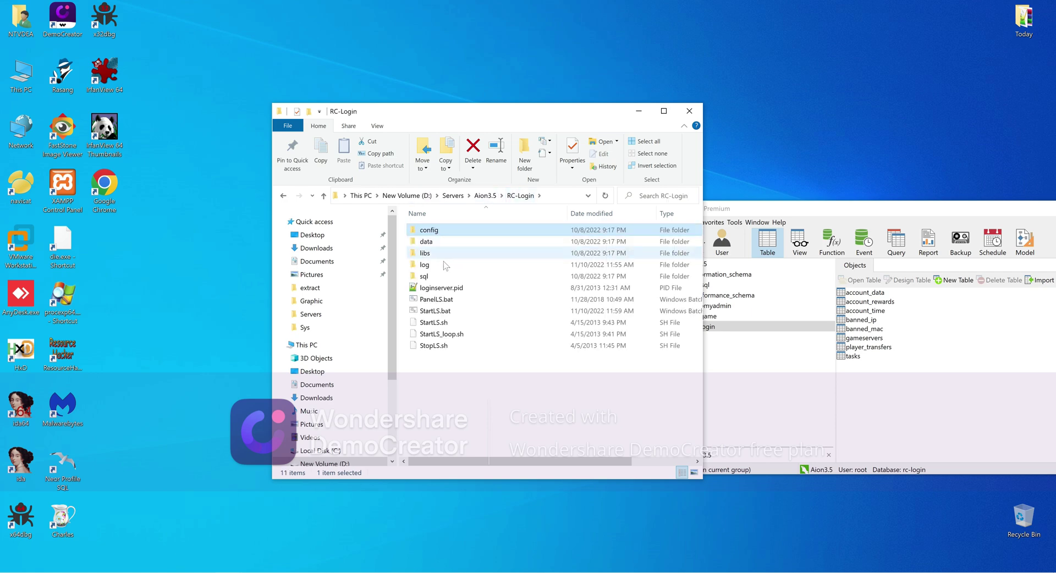
right_click(428, 311)
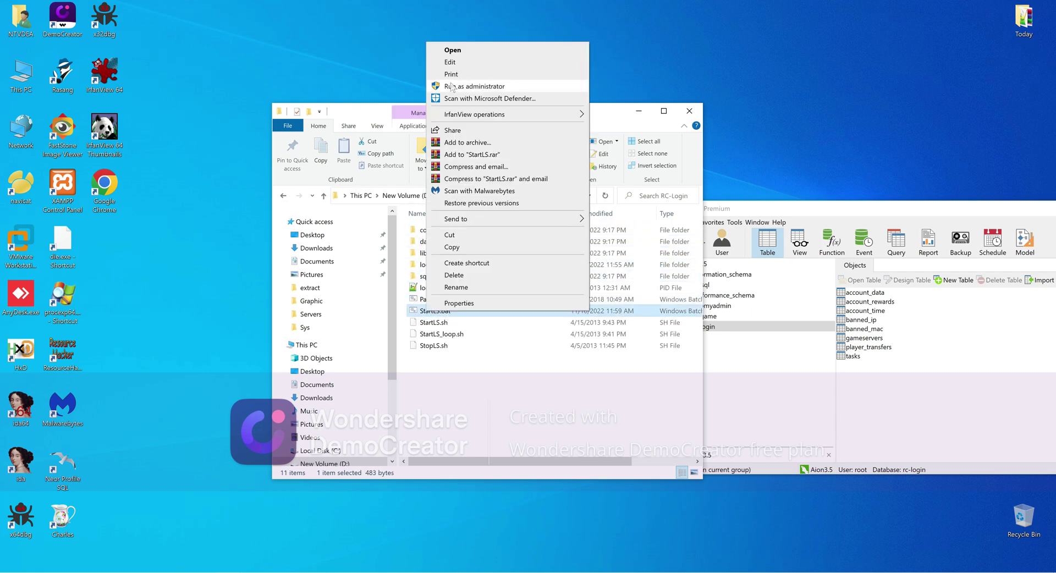
left_click(451, 62)
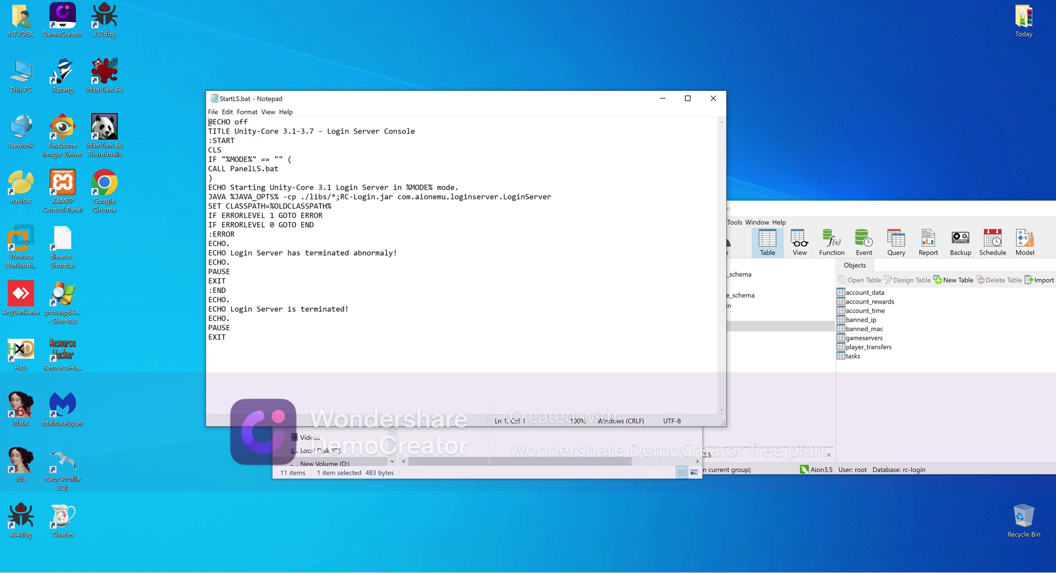
key("Return")
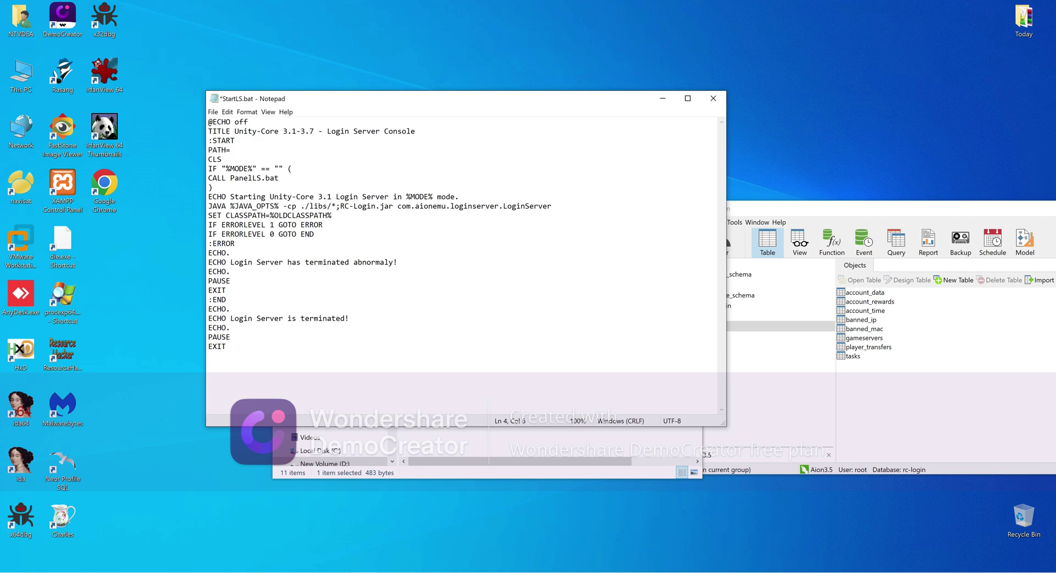
type("PATH=")
type("D:\\Servers\\JavaJDK_6\\bin")
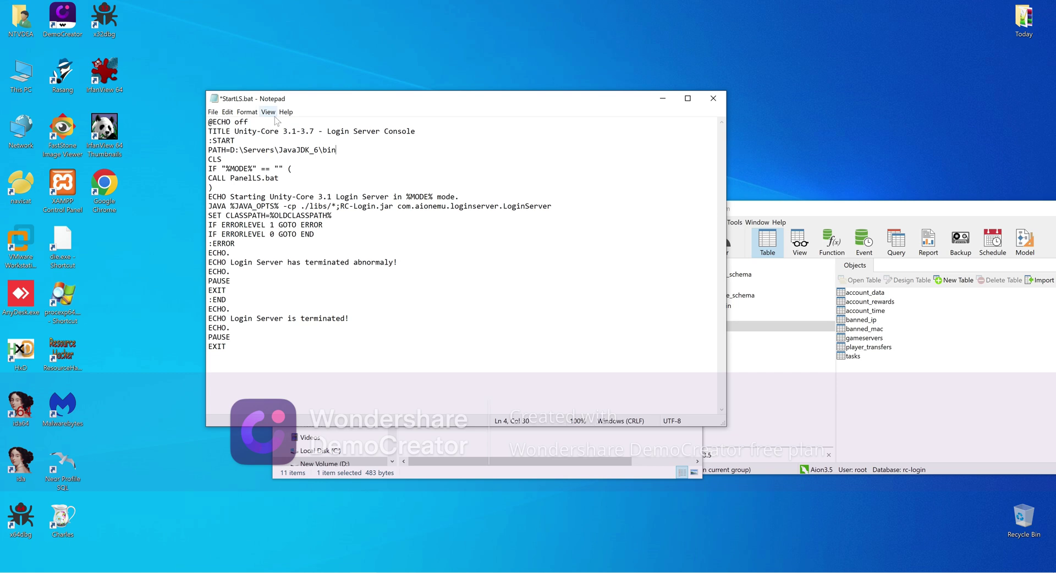
left_click(713, 98)
left_click(484, 298)
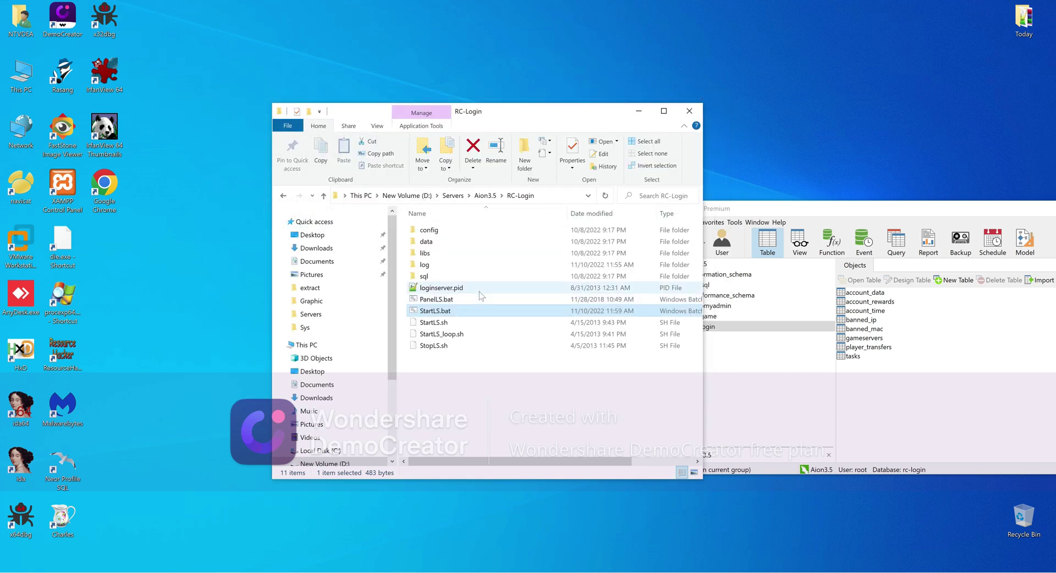
Step: Launch StartLS.bat and start the login server in production mode 2
double_click(434, 311)
type("2")
key("Return")
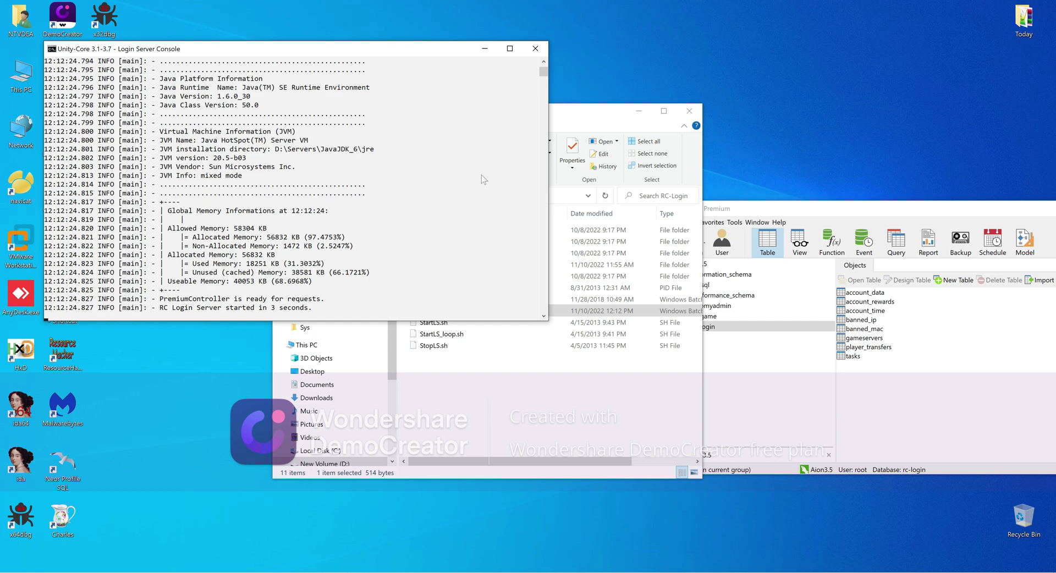
Step: Minimise the login console and view the full path of the jdk 1.7.21 bin folder
left_click(485, 50)
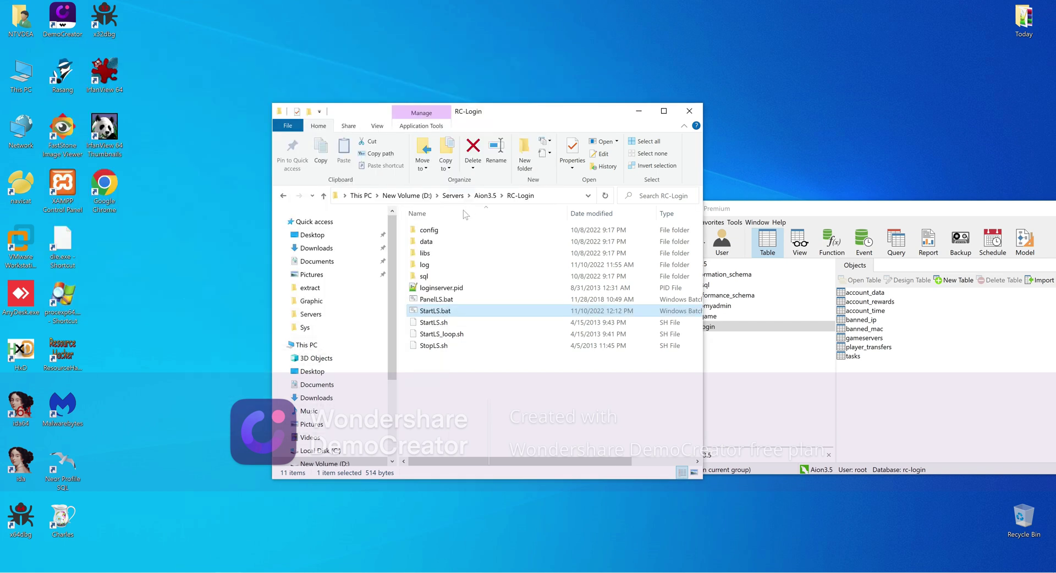
left_click(483, 196)
left_click(435, 242)
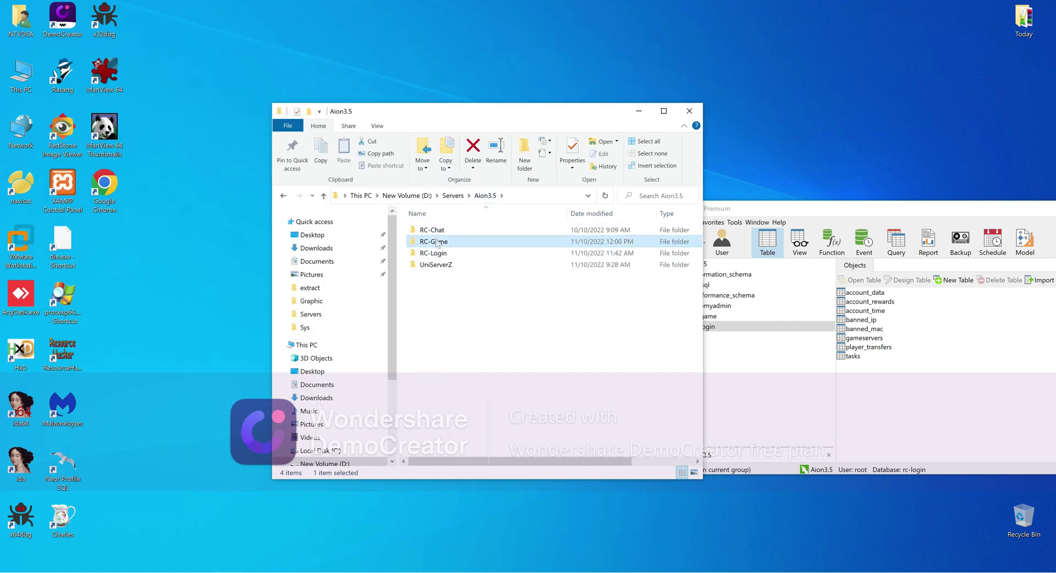
left_click(453, 196)
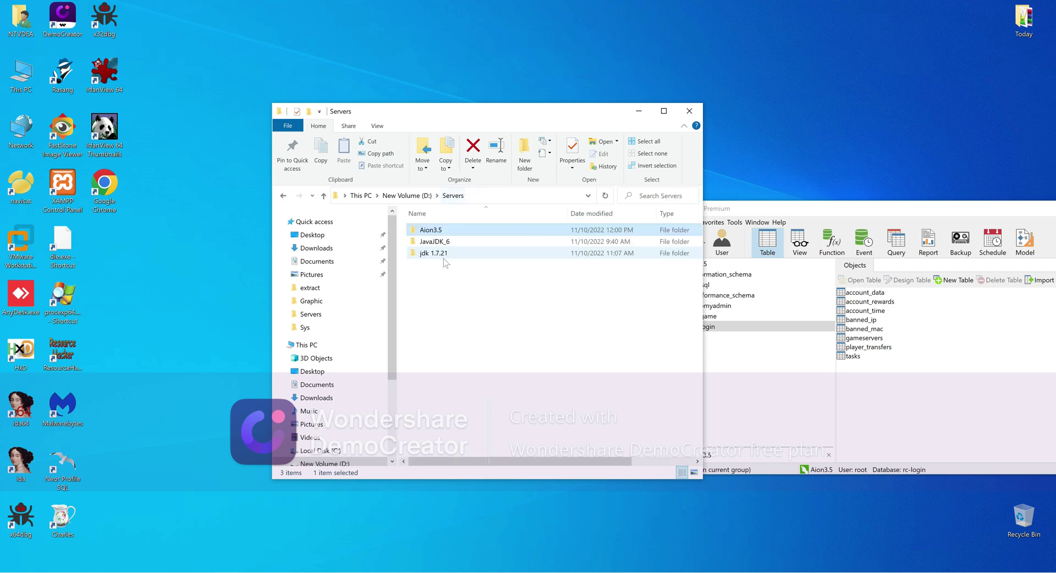
left_click(439, 254)
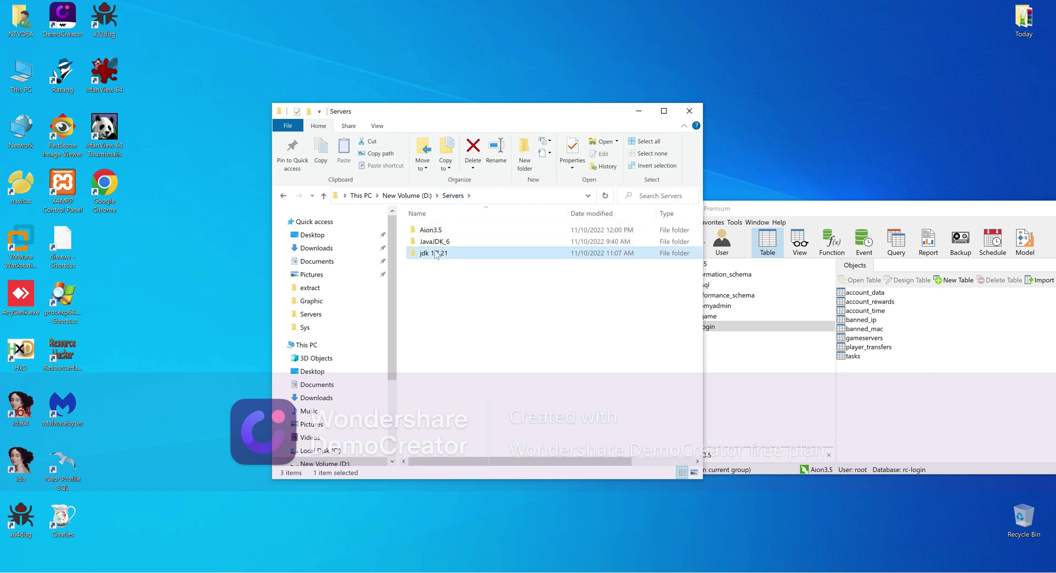
double_click(436, 253)
double_click(432, 230)
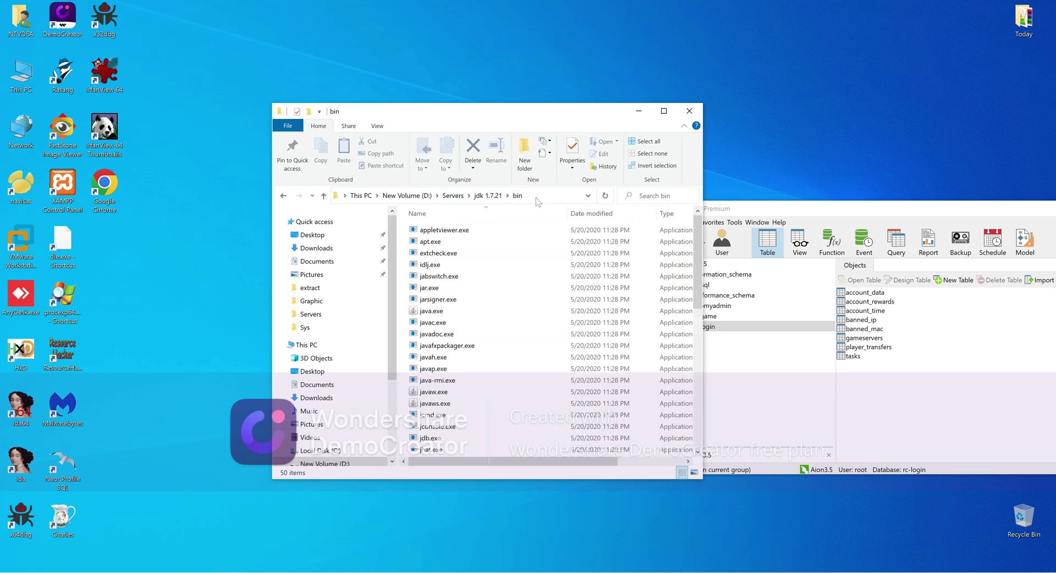
left_click(536, 197)
Step: Go back to the Servers folder and open Aion3.5
left_click(285, 200)
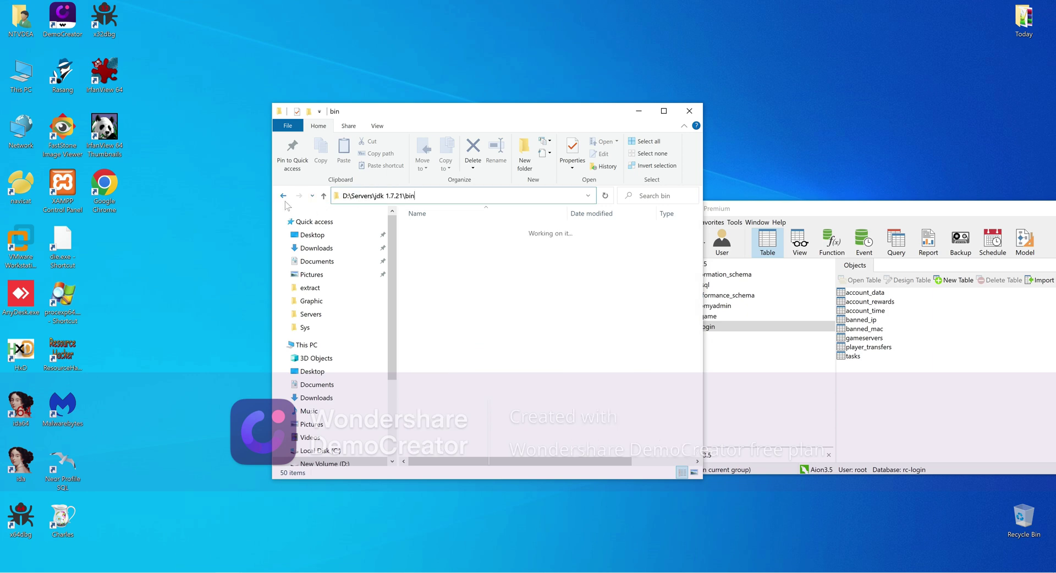
left_click(284, 200)
double_click(430, 230)
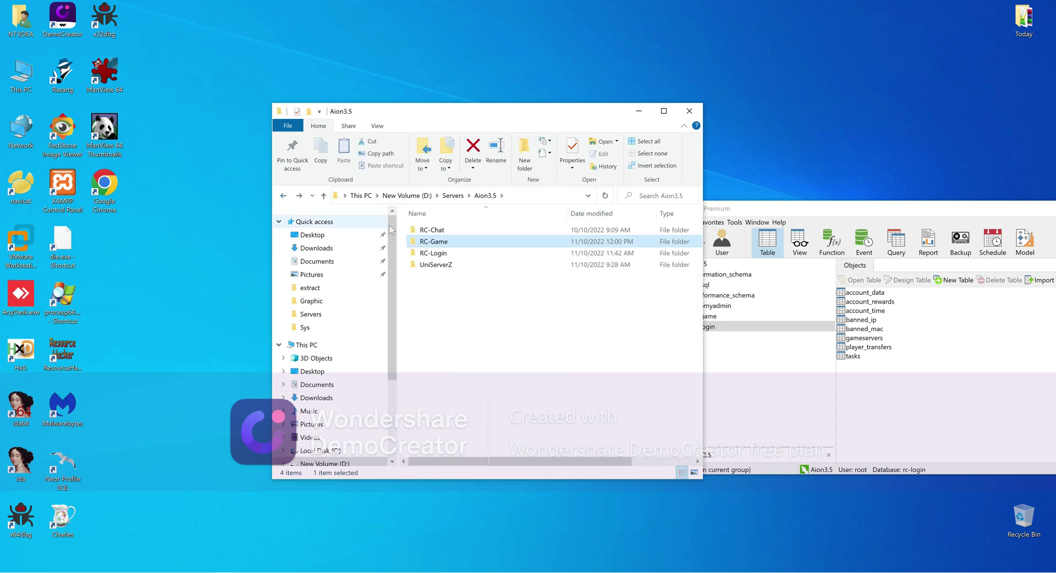
Step: Navigate into RC-Game\config\network
left_click(434, 243)
double_click(434, 243)
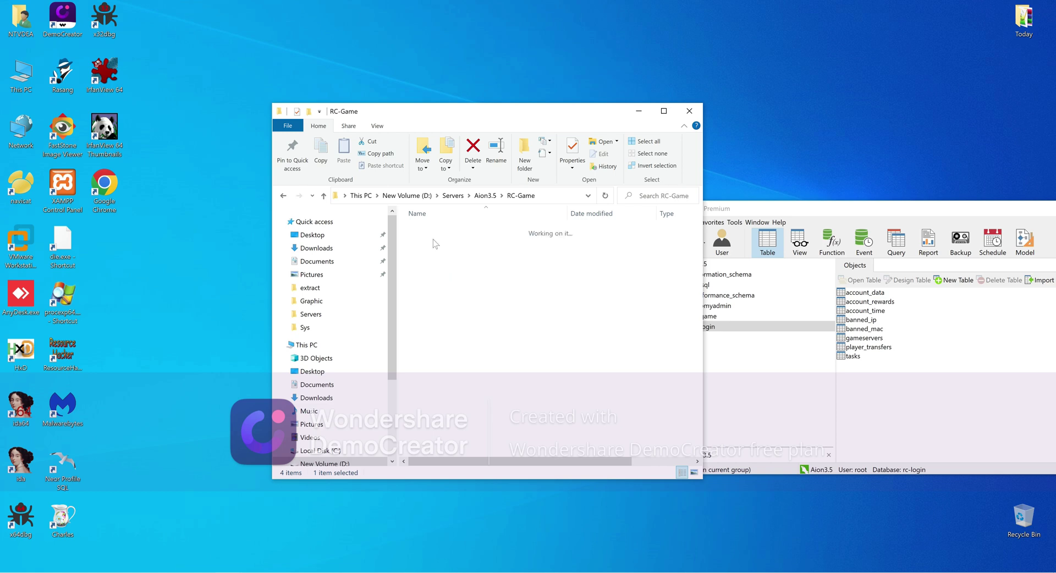
double_click(431, 242)
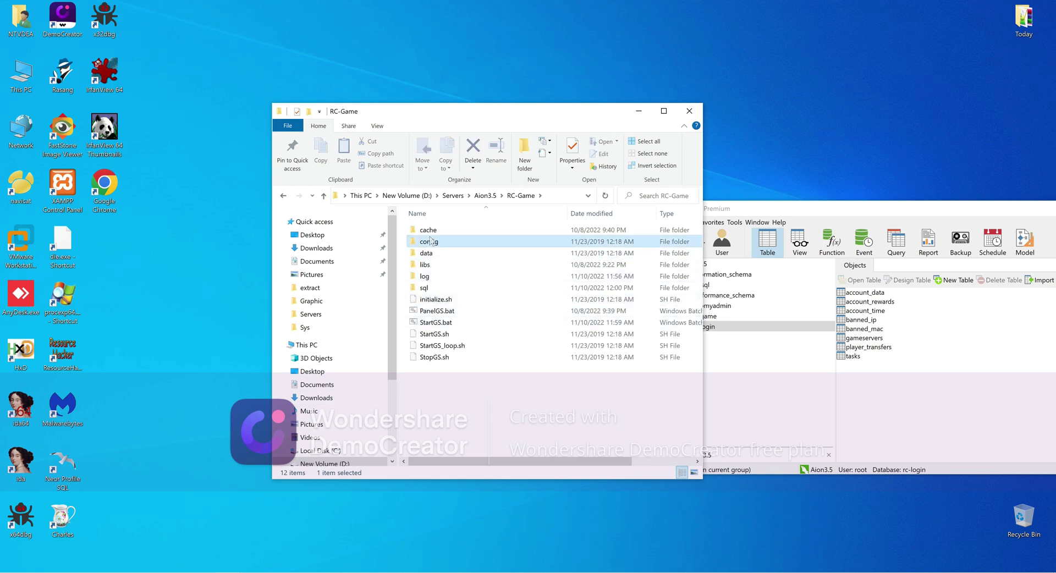
left_click(434, 266)
double_click(433, 265)
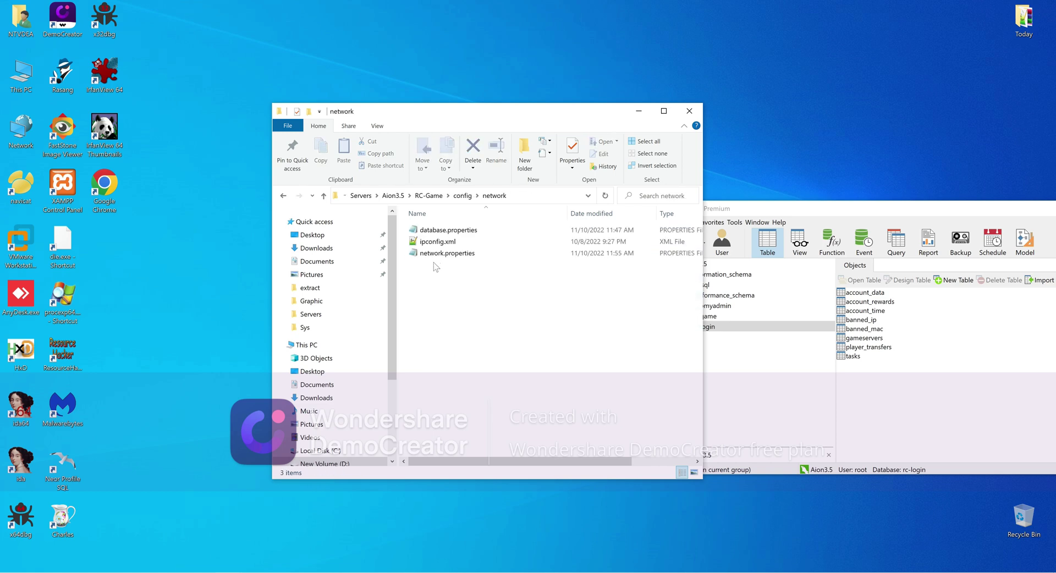
Step: Edit ipconfig.xml to verify the default address 127.0.0.1, then close it unchanged
right_click(435, 242)
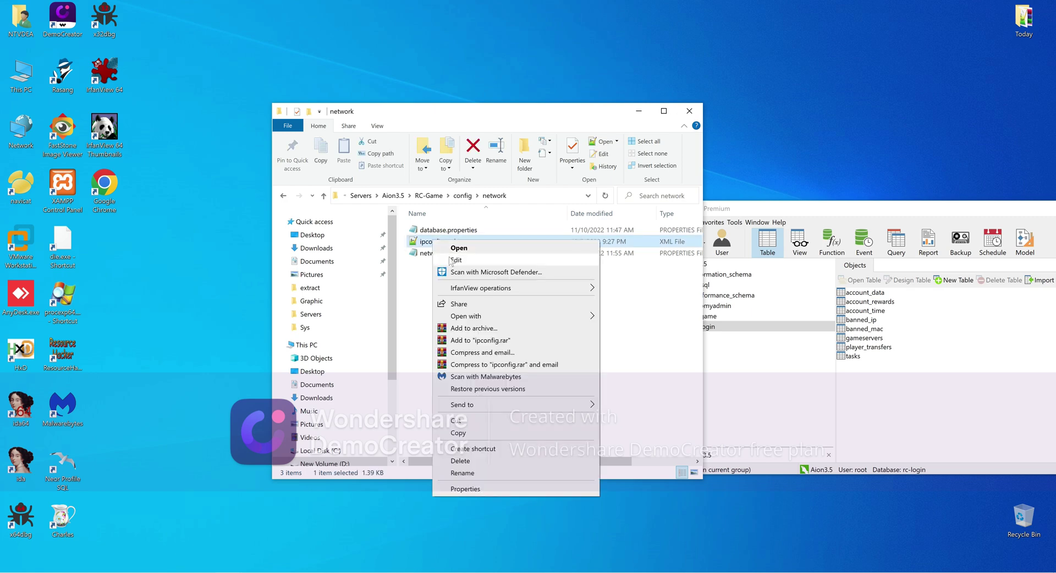
left_click(453, 260)
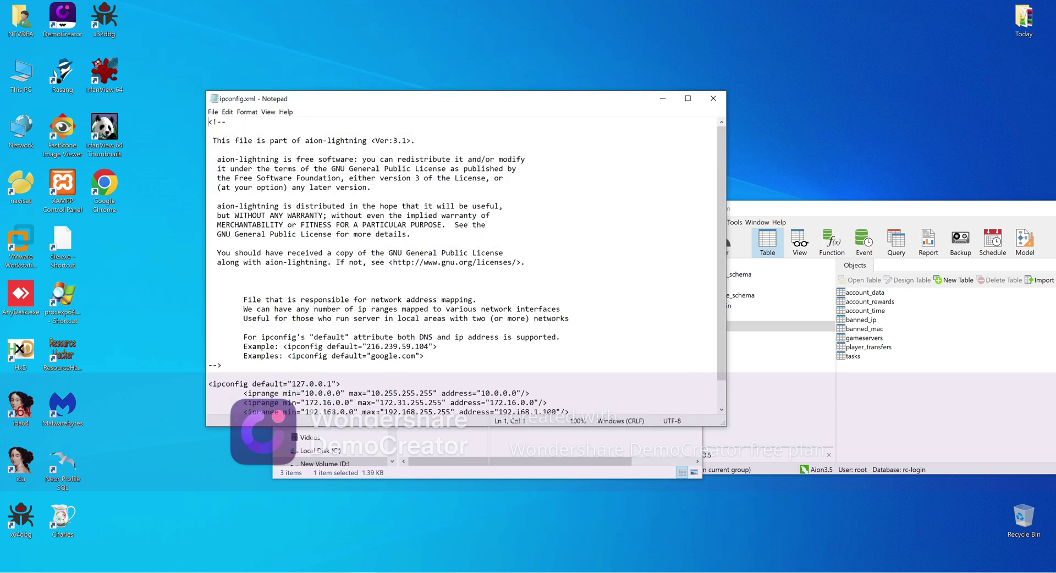
left_click_drag(332, 383, 291, 384)
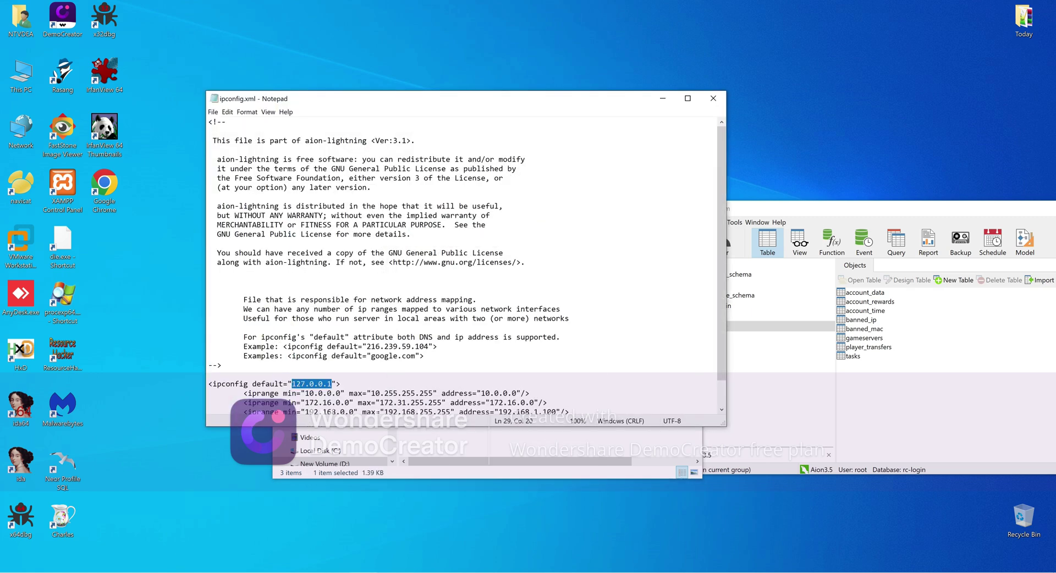
left_click(713, 98)
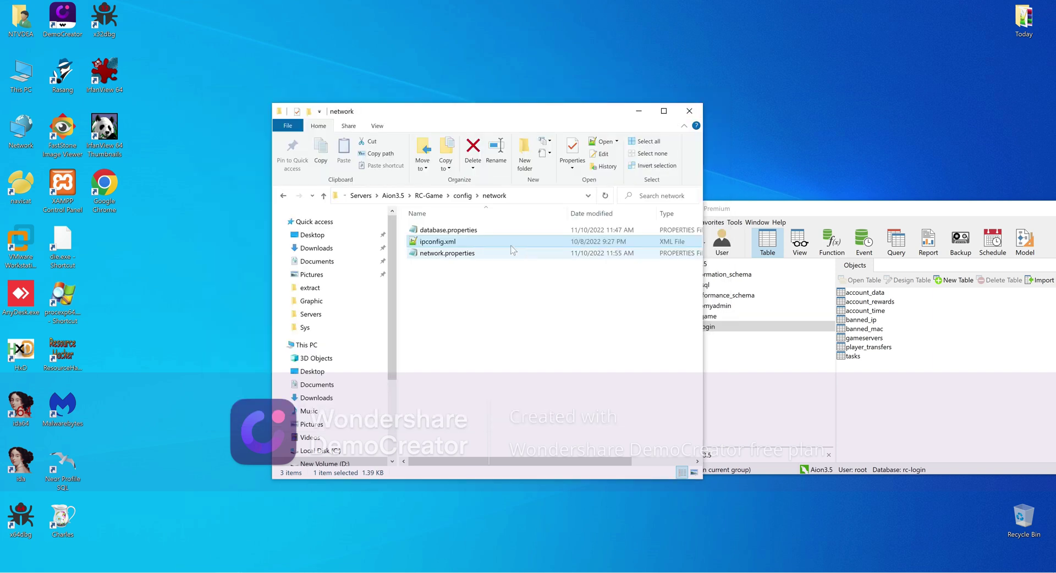
left_click(464, 253)
scroll(462, 262, "down", 5)
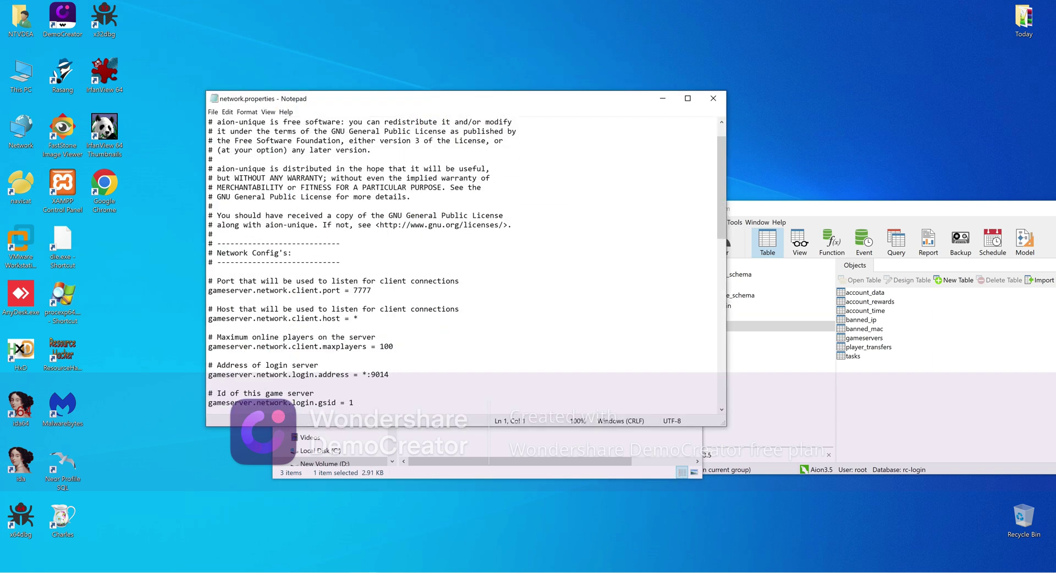
left_click_drag(367, 319, 379, 318)
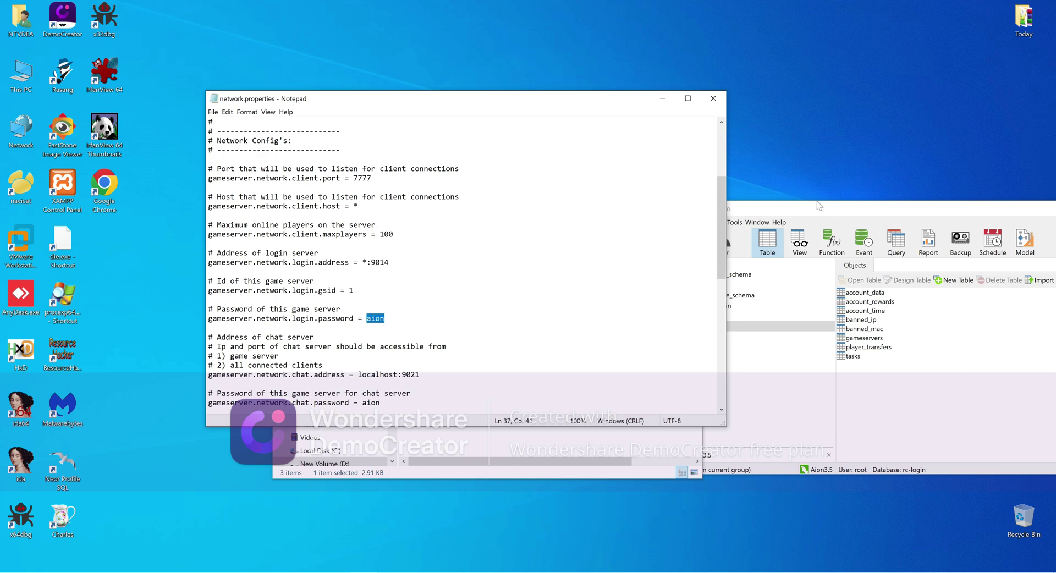
left_click_drag(816, 207, 835, 212)
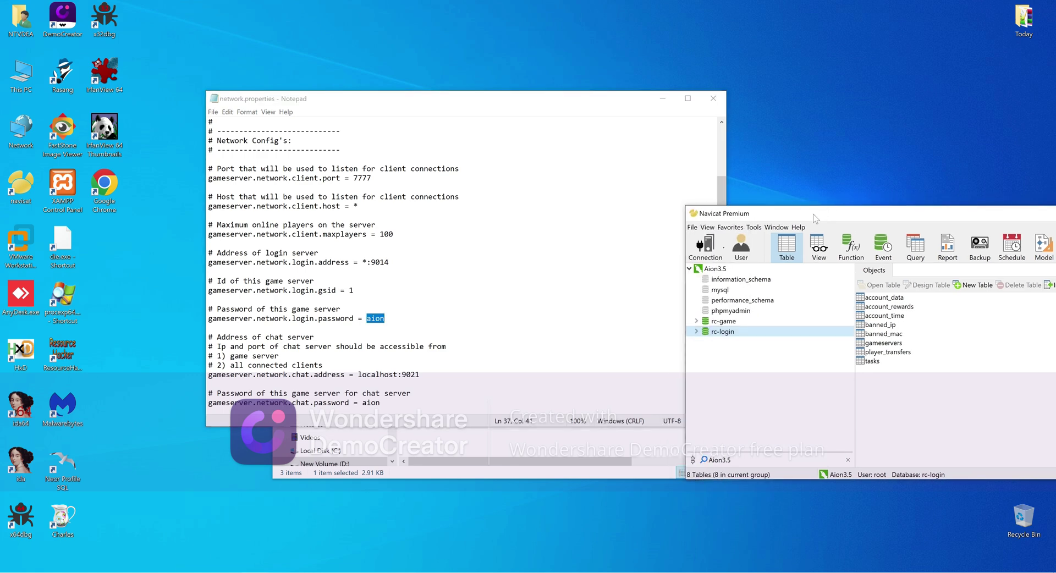
left_click(875, 342)
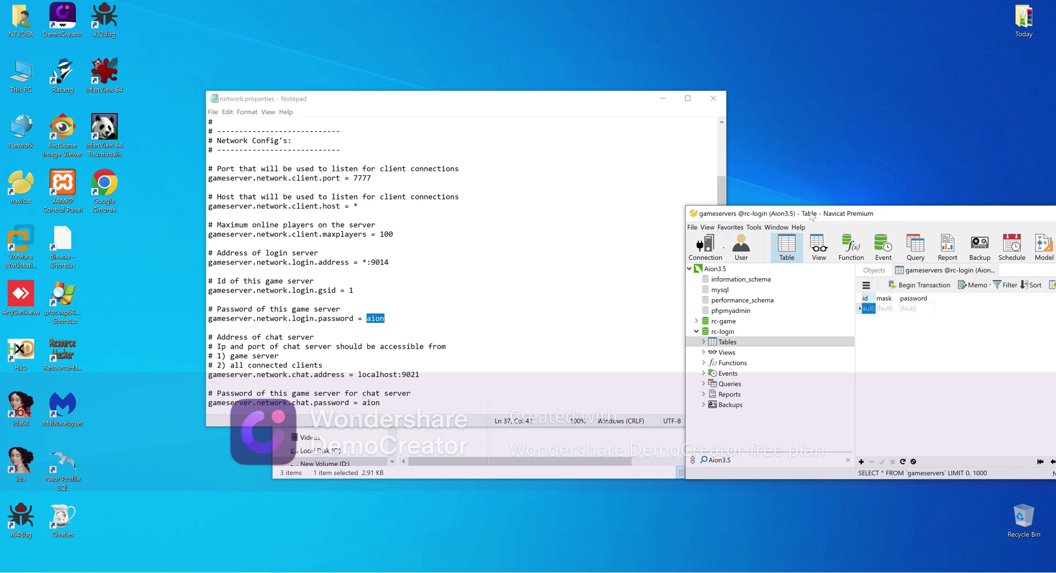
left_click_drag(818, 220, 727, 216)
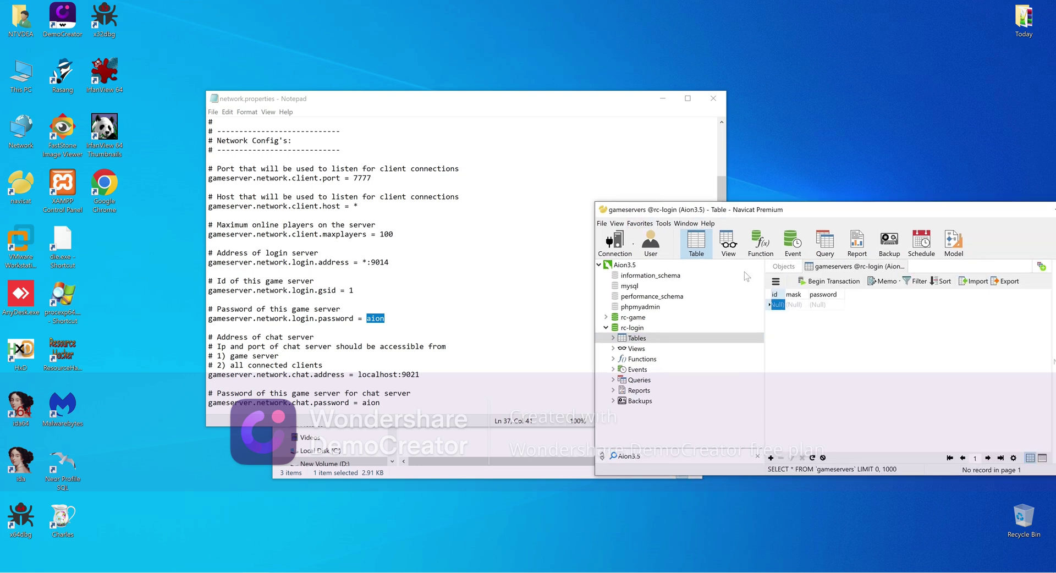
left_click(822, 294)
type("aion")
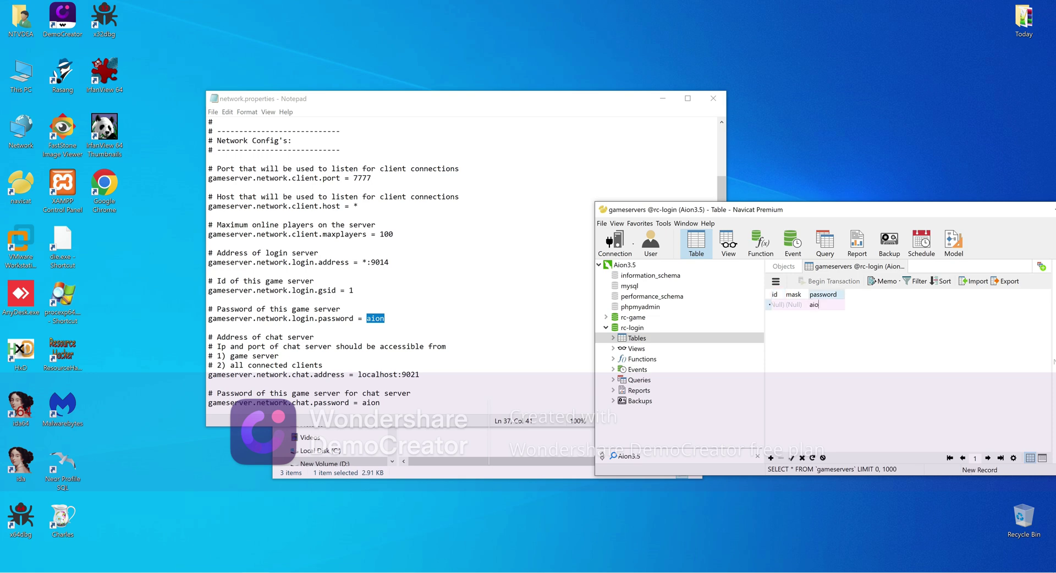
left_click(796, 307)
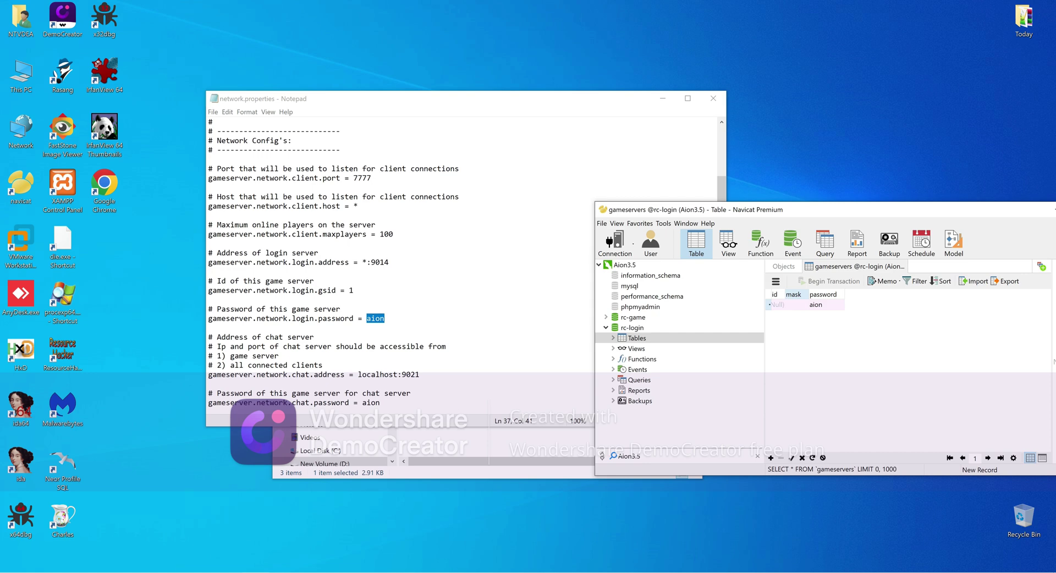
scroll(465, 266, "down", 2)
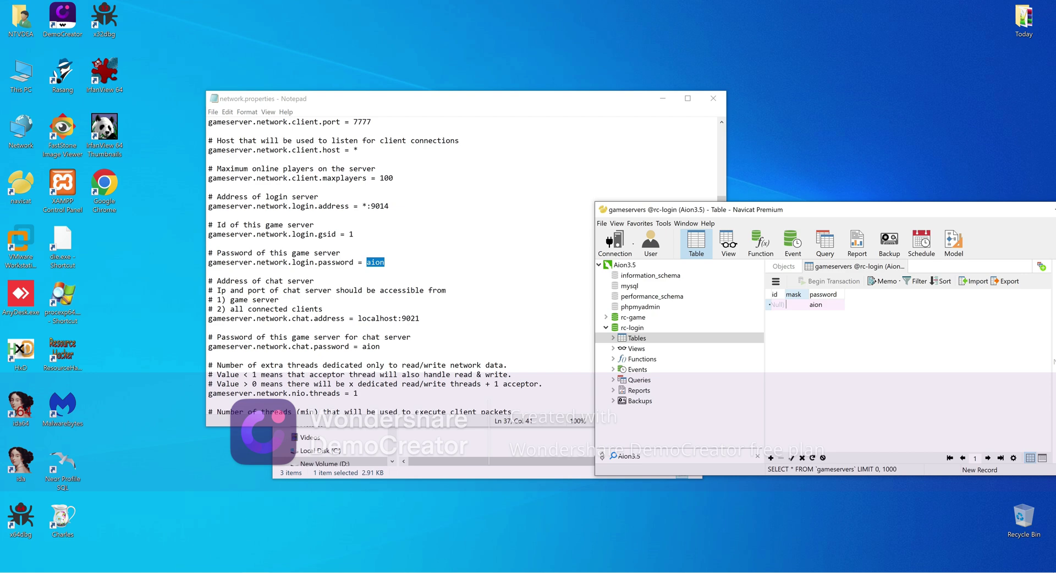
double_click(351, 235)
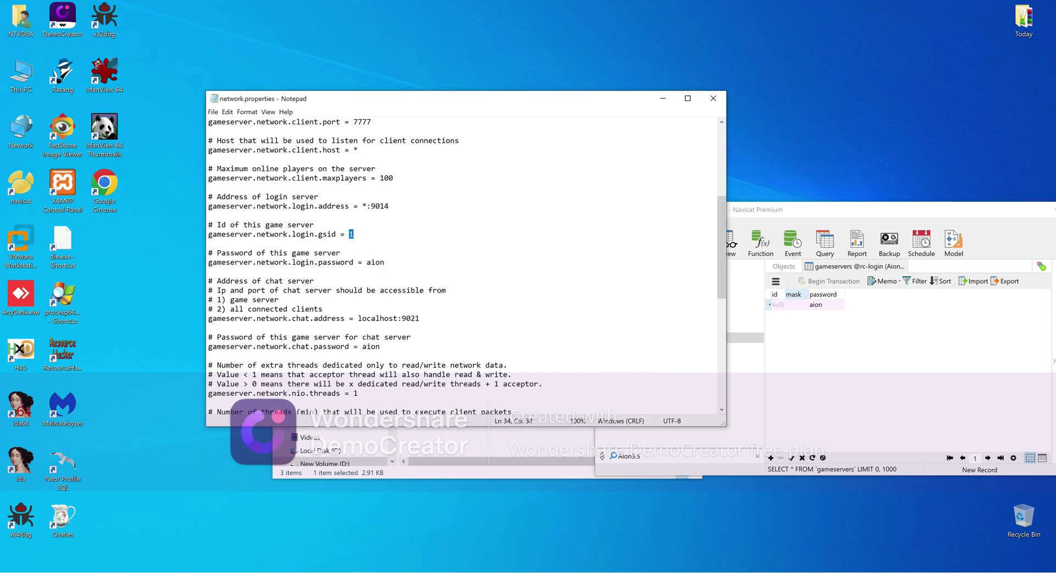
left_click(784, 305)
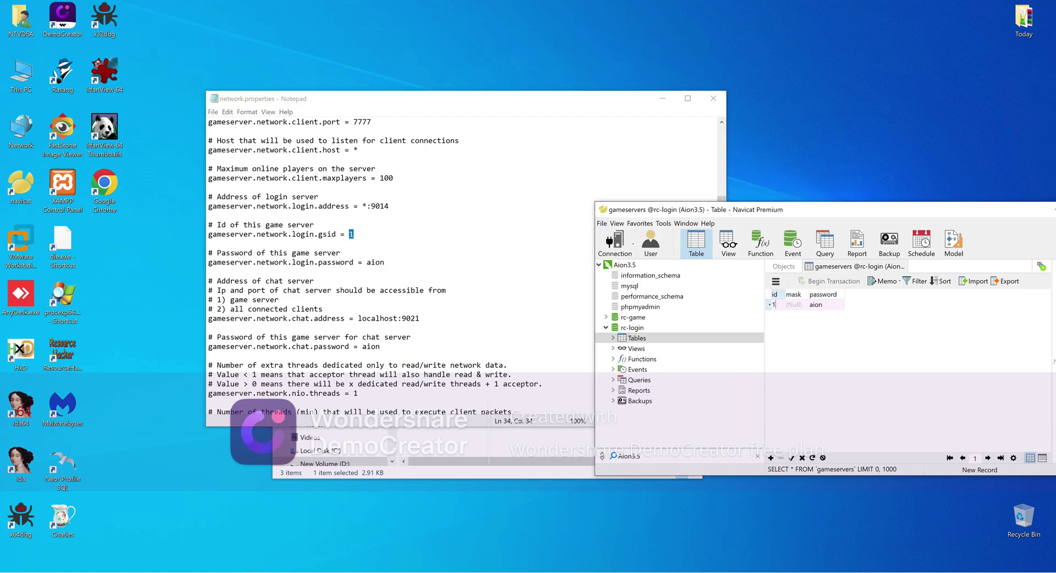
left_click(355, 150)
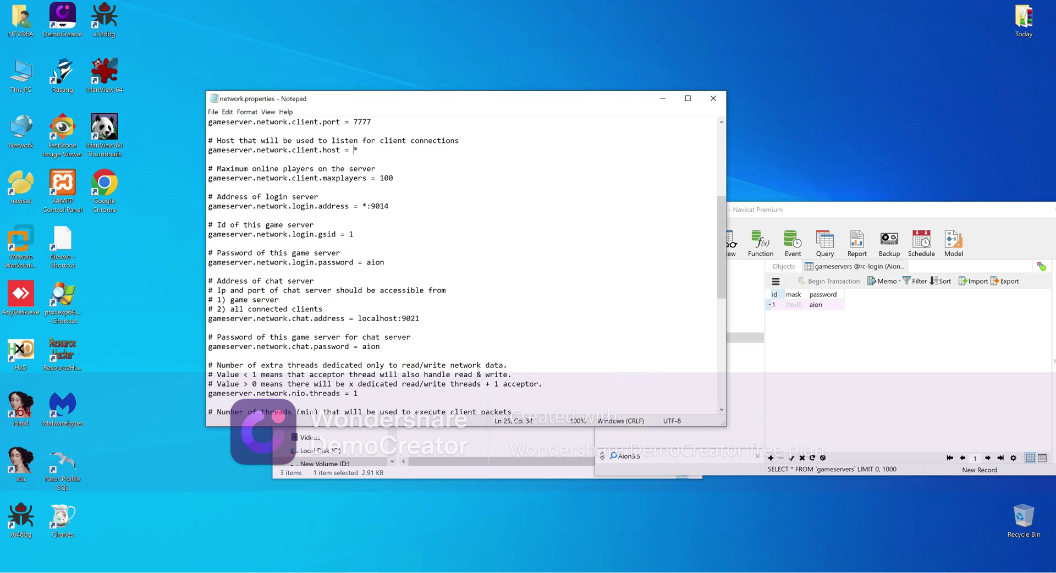
Step: Post the new gameservers record in Navicat, then look back over network.properties
left_click(794, 304)
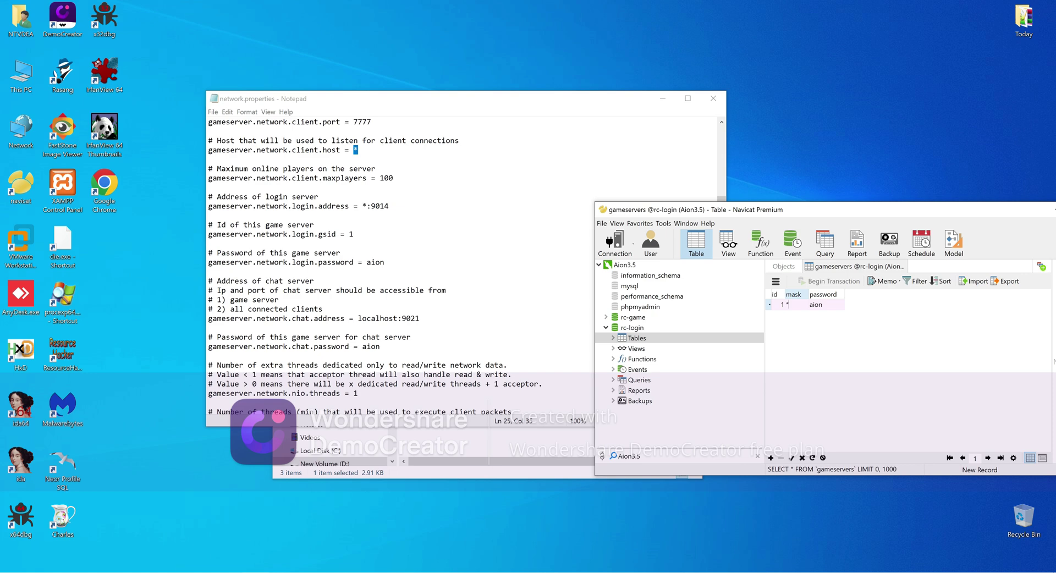
left_click(791, 457)
left_click_drag(362, 346, 375, 346)
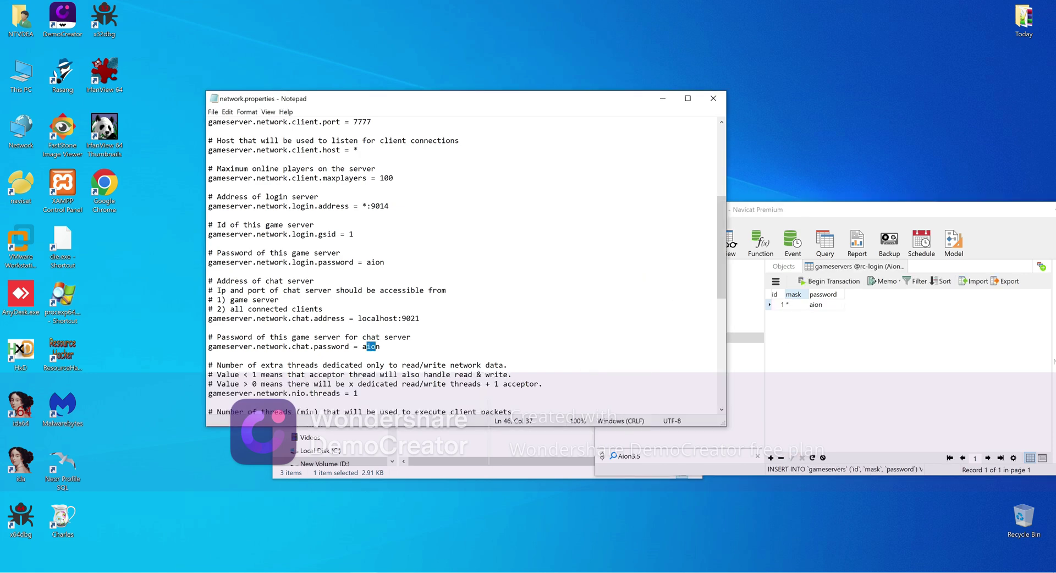
scroll(375, 347, "down", 8)
scroll(466, 265, "up", 1)
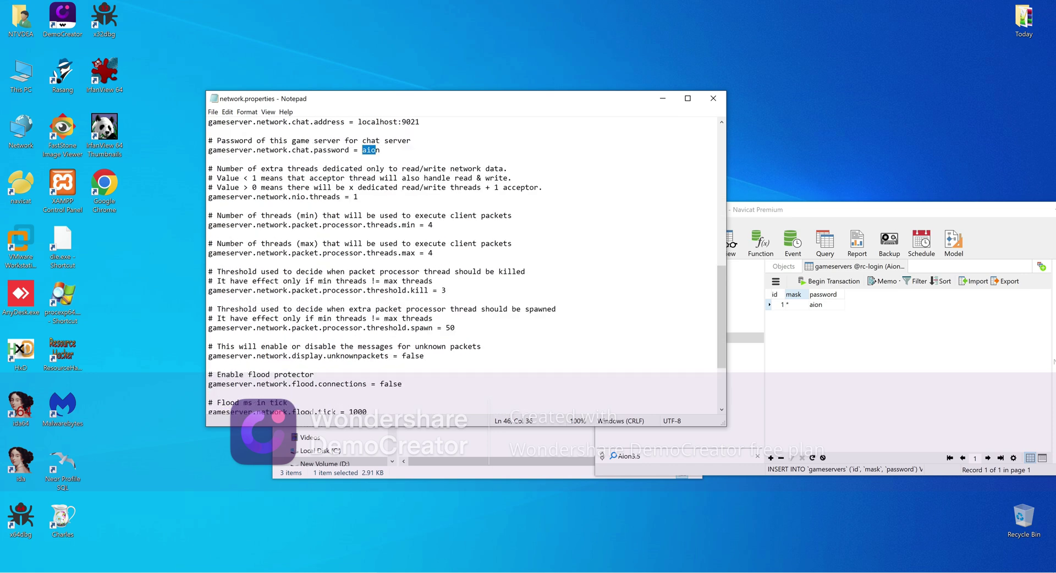
scroll(462, 264, "down", 4)
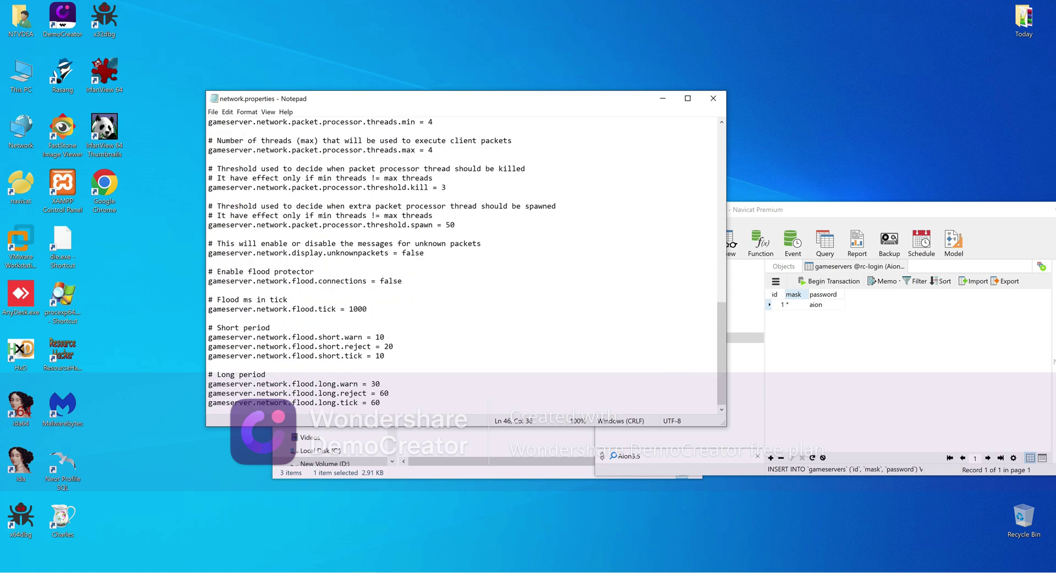
scroll(467, 265, "up", 7)
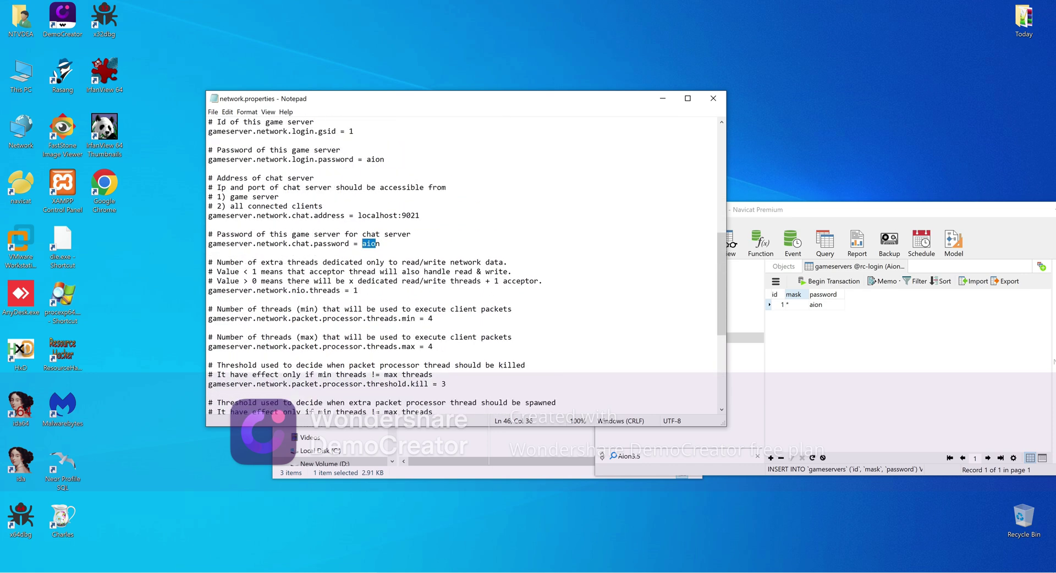
scroll(467, 266, "up", 4)
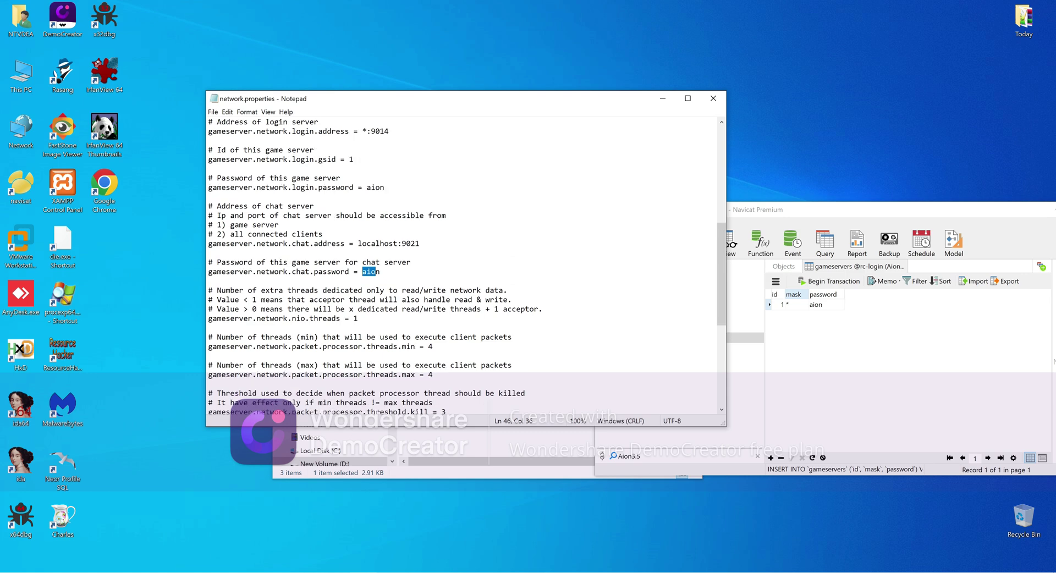
Step: Swap network.properties for database.properties and highlight rc-game in the database.url line
left_click(713, 98)
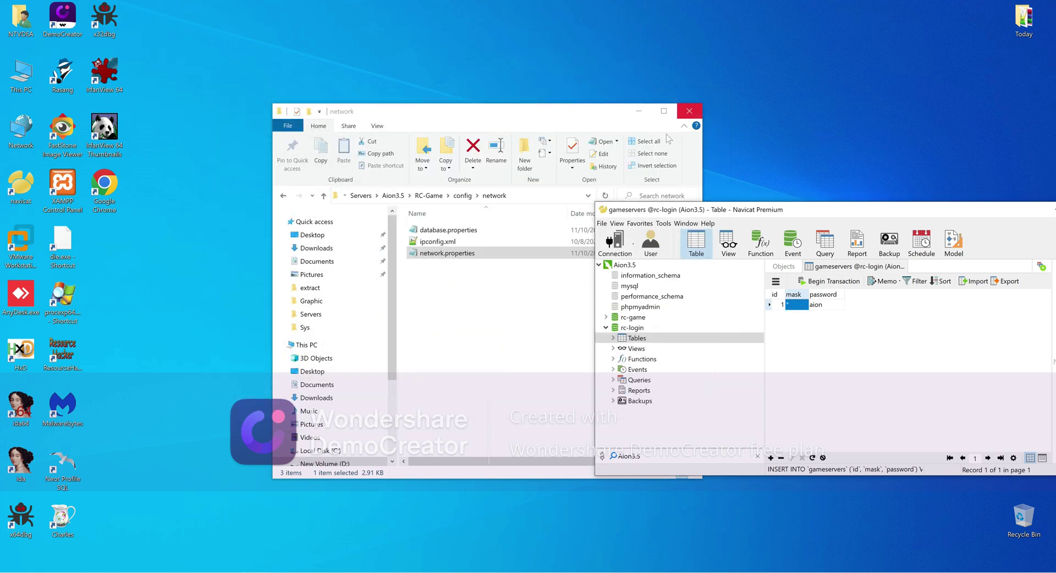
double_click(447, 231)
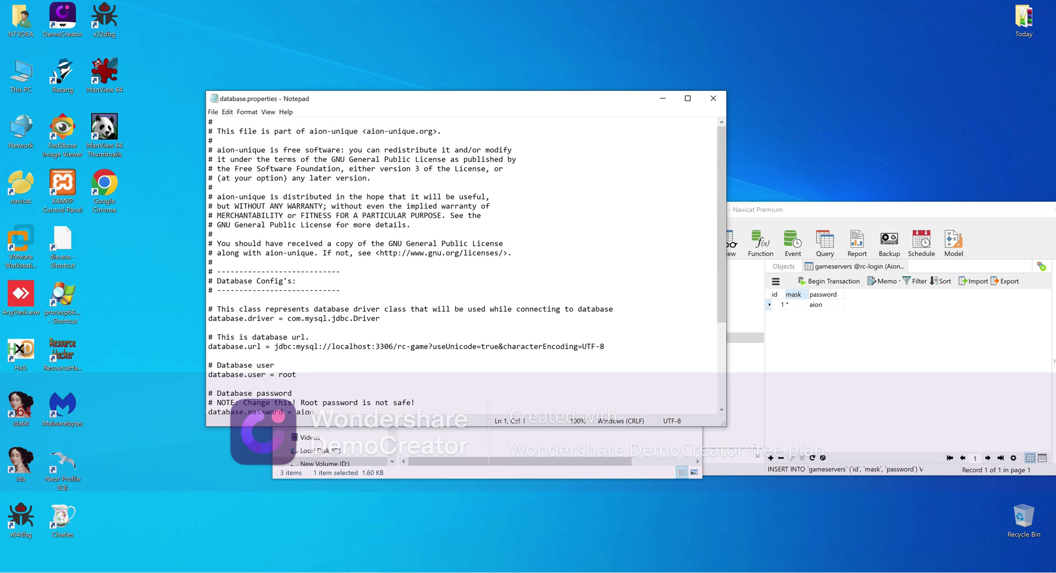
left_click_drag(397, 346, 429, 346)
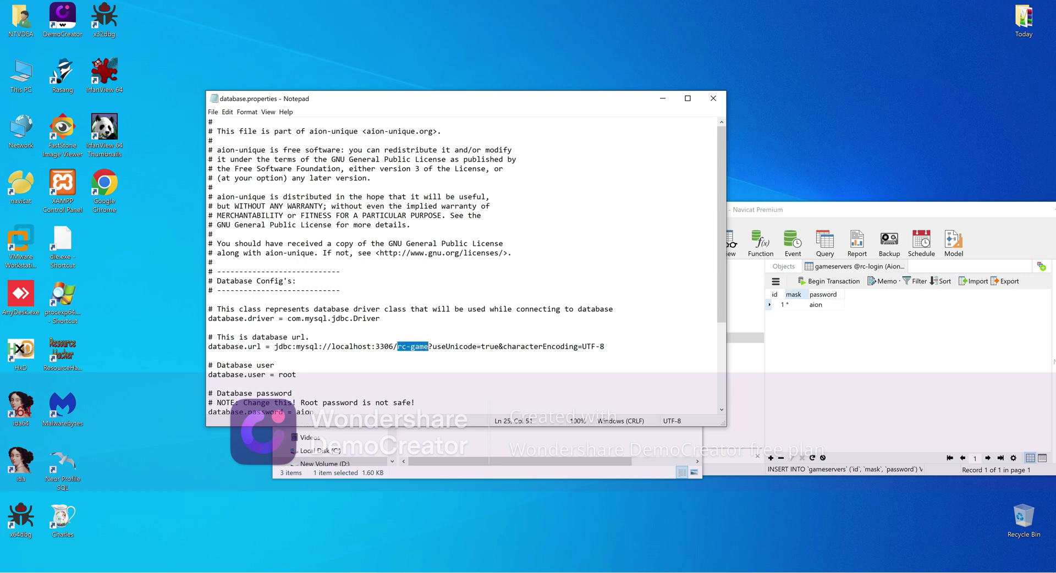